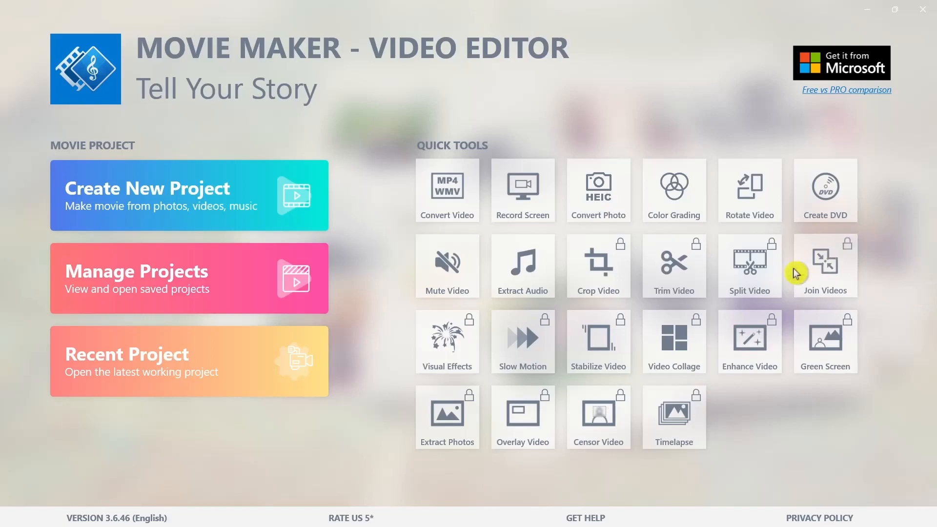
Step: Switch to Microsoft Store, search for "windows movie maker" and open the Movie Maker - Video Editor page
mouse_move(661, 503)
click(470, 514)
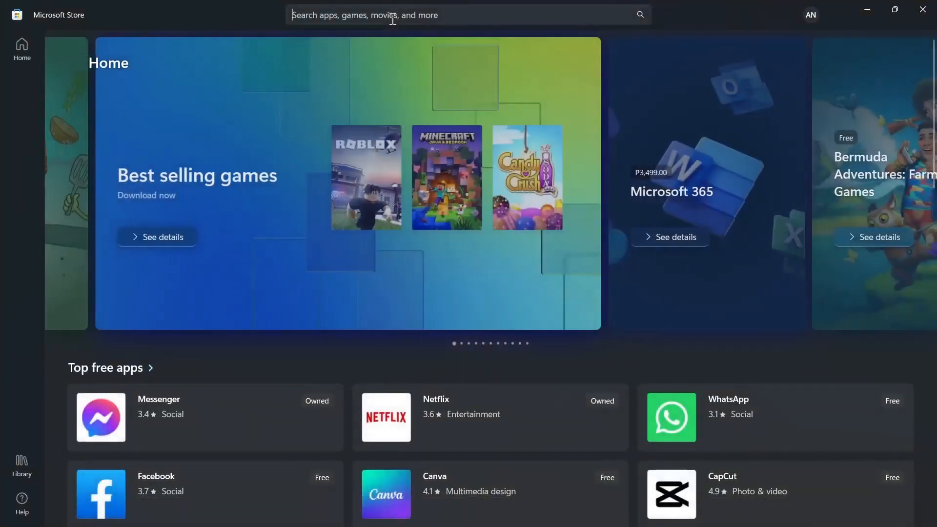
click(393, 15)
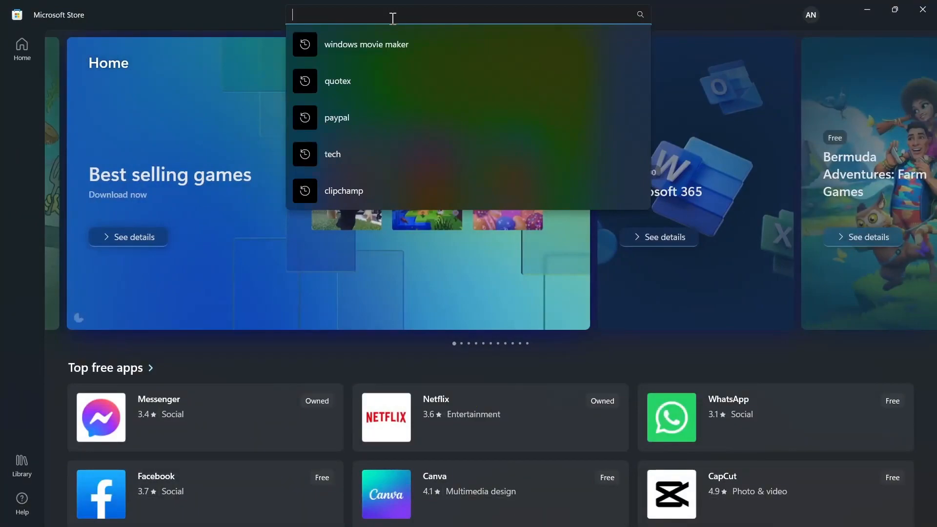
text(windows movie make)
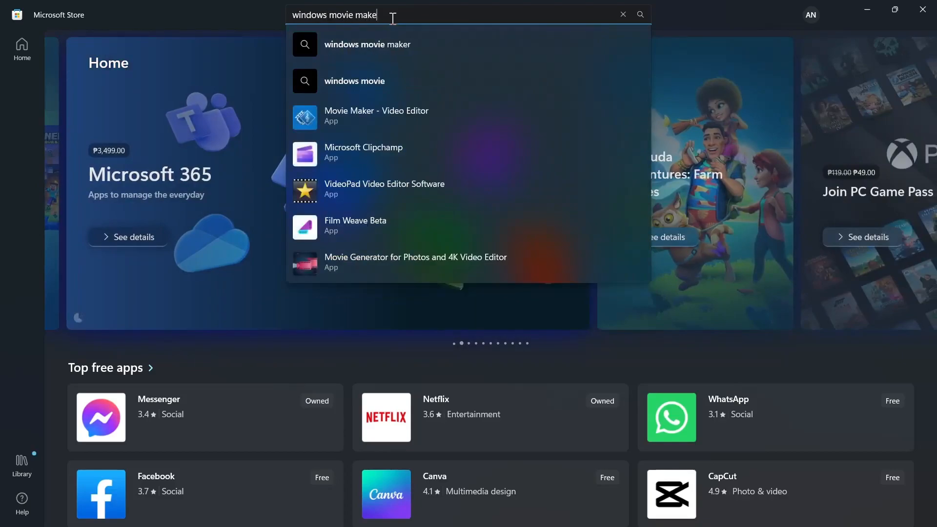
click(414, 56)
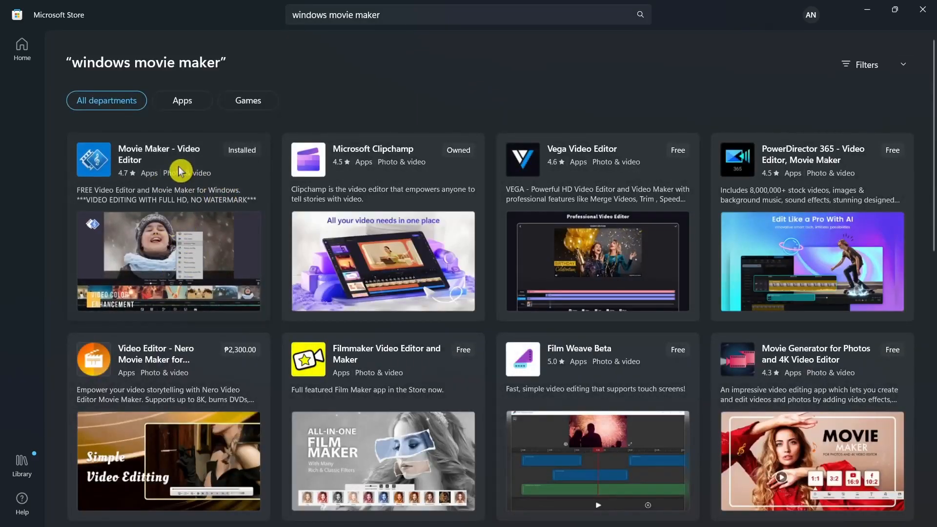
click(181, 171)
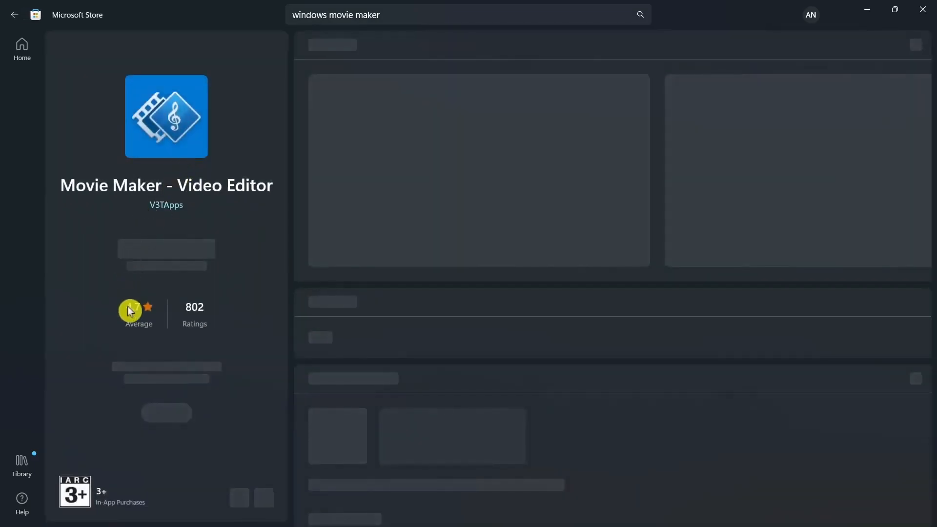
click(152, 308)
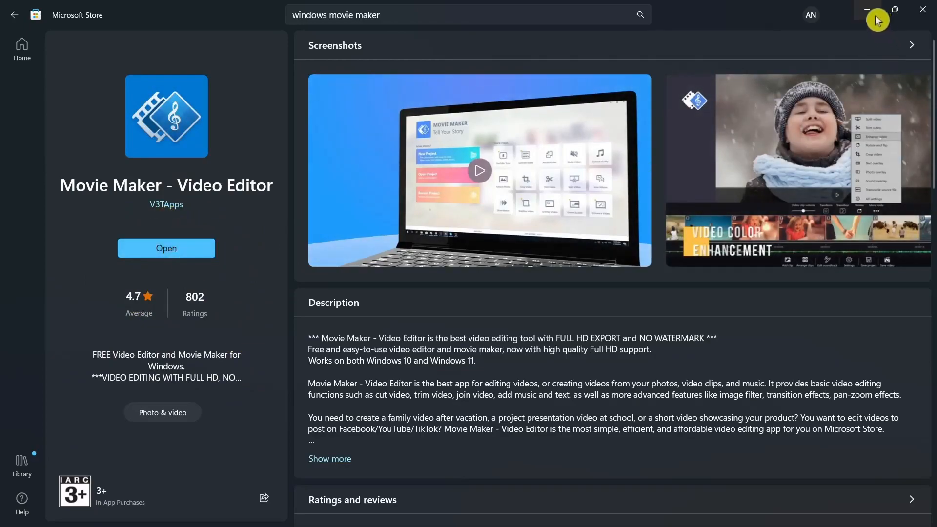
Step: Switch to Chrome, search Google for "windows movie maker", and return to Microsoft Store after viewing the results
mouse_move(506, 514)
click(575, 513)
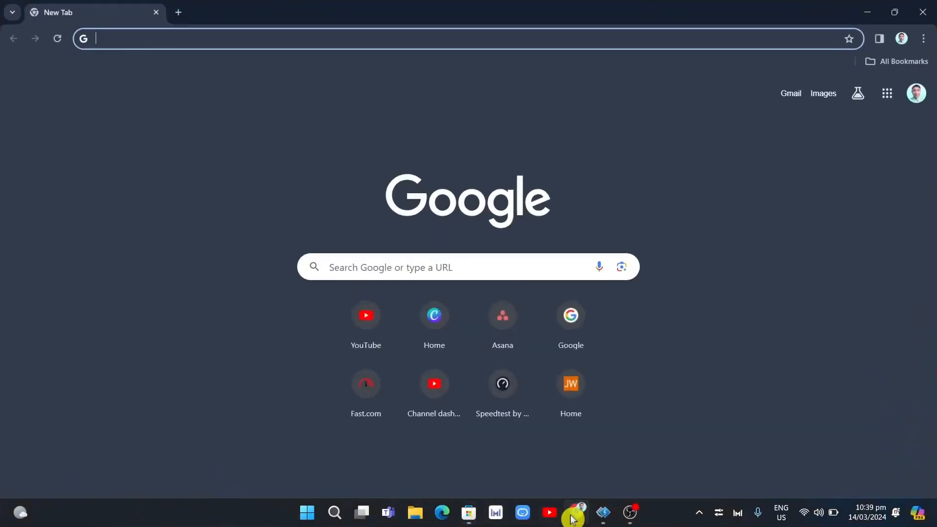
click(418, 259)
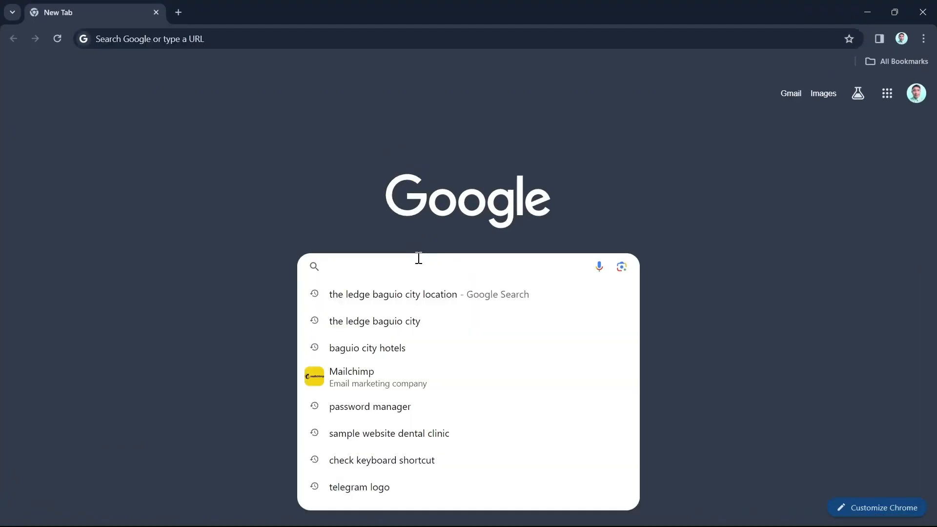
text(windows)
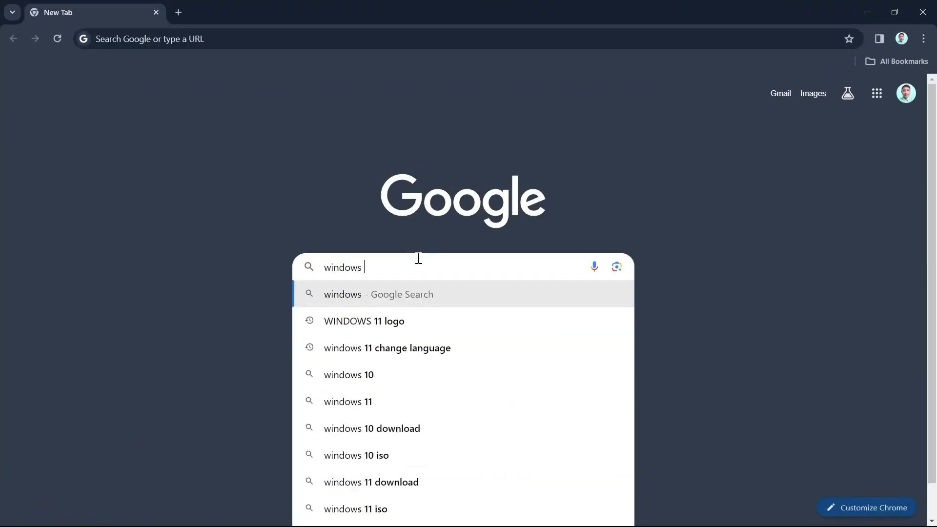
text( movie maker)
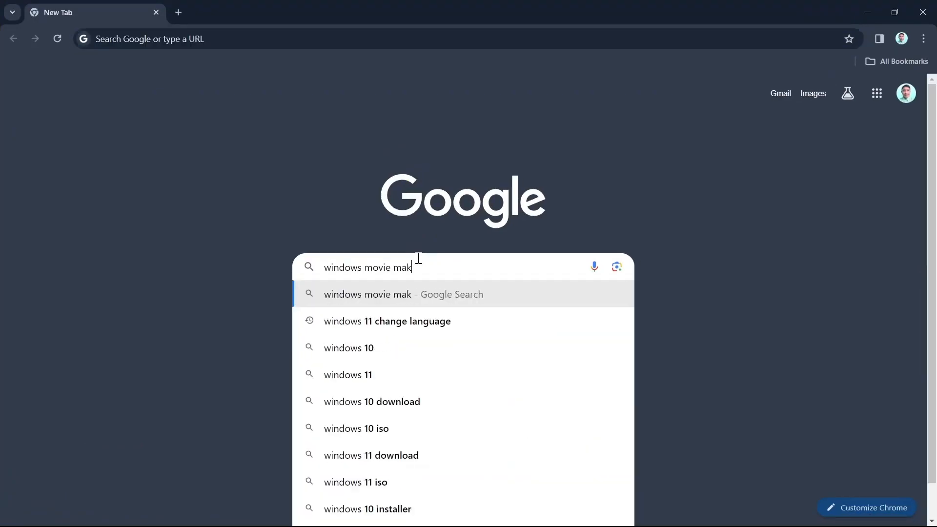
key(Return)
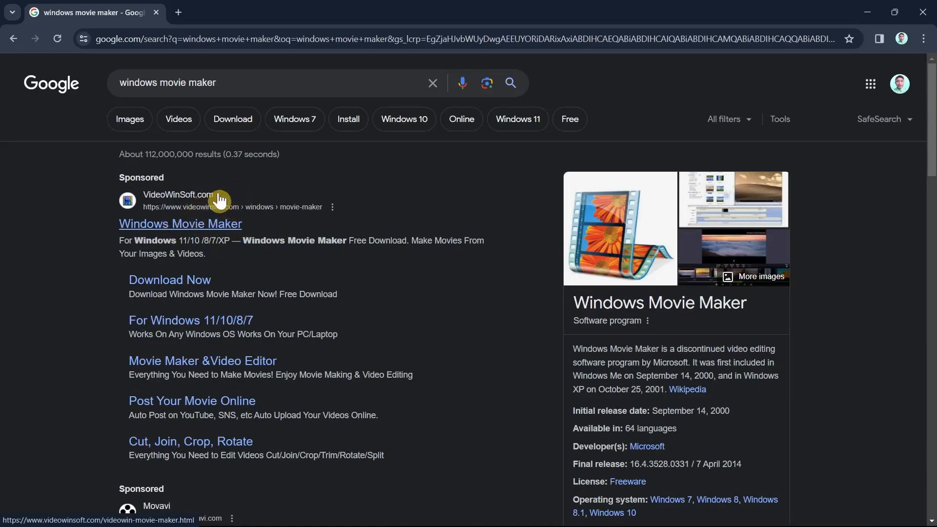
click(865, 14)
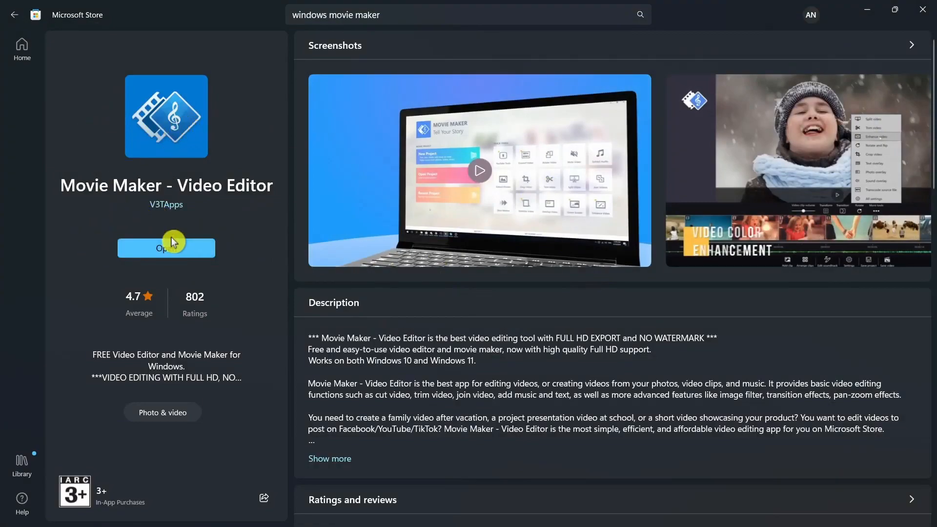
Step: Launch Movie Maker - Video Editor from its store page and create a new movie project
click(163, 247)
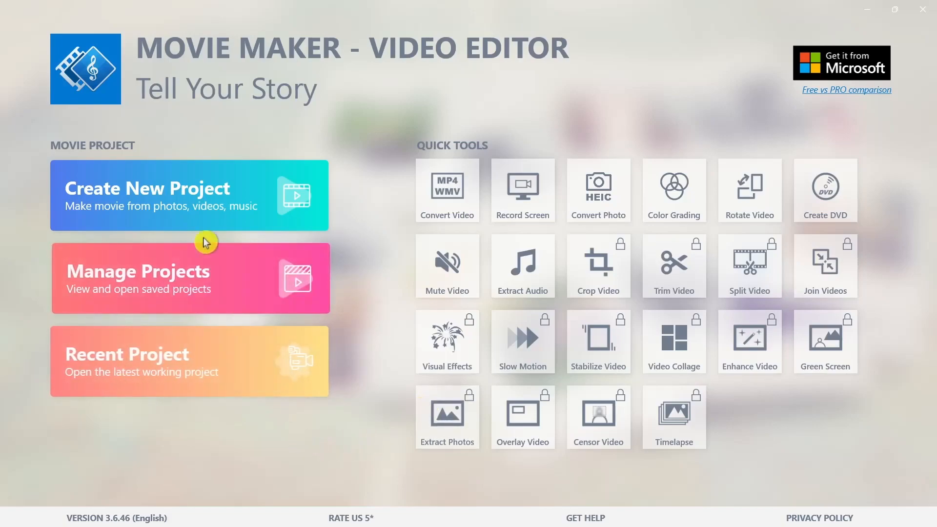
click(204, 215)
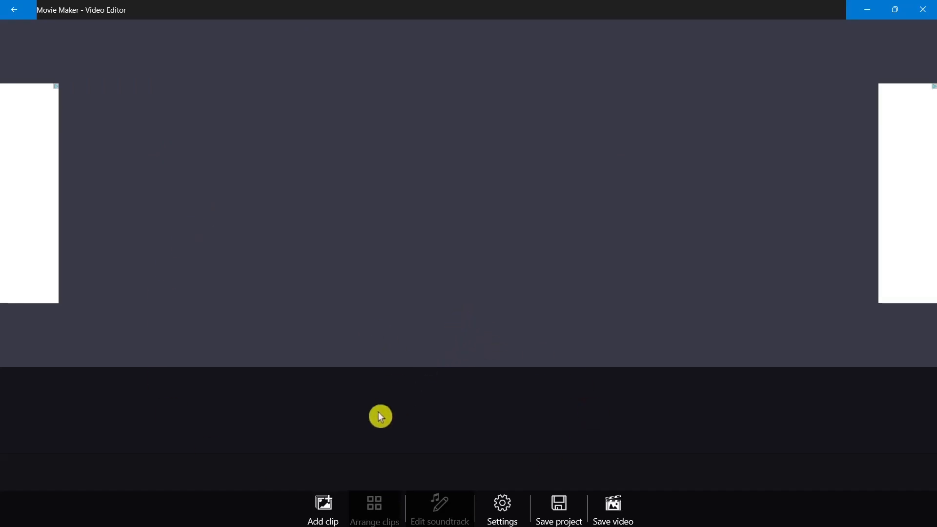
click(323, 507)
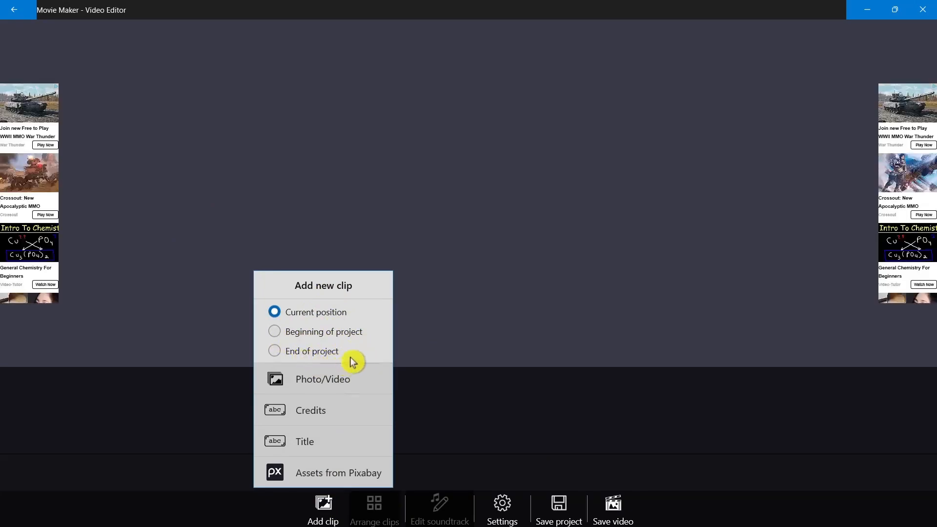
click(274, 333)
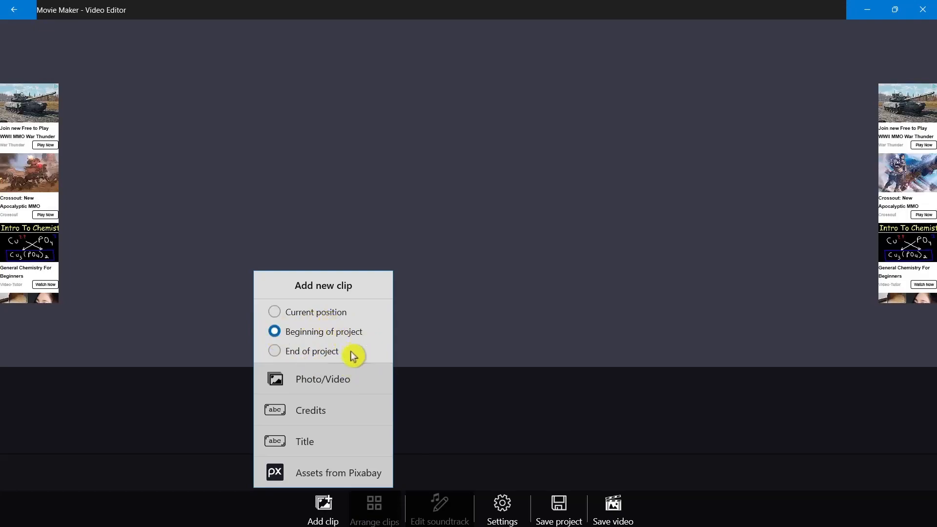
click(333, 381)
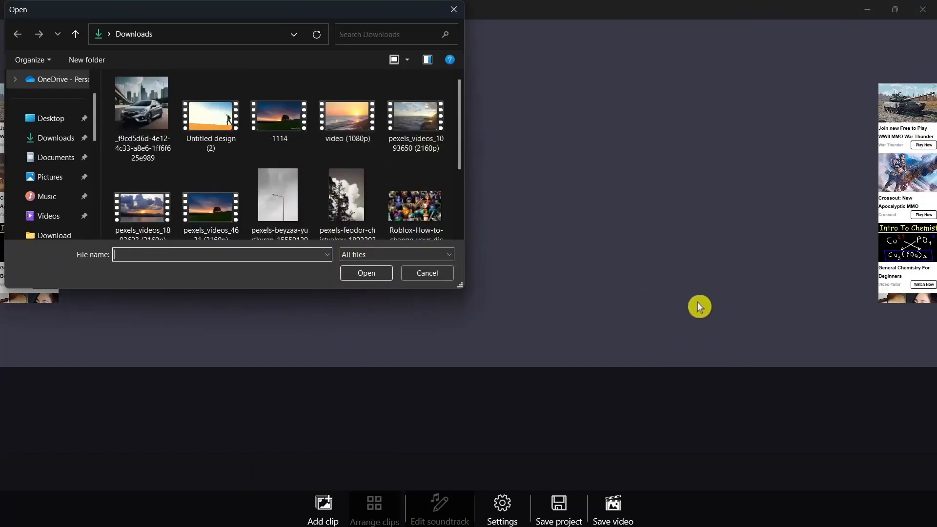
scroll(380, 192, down, 1)
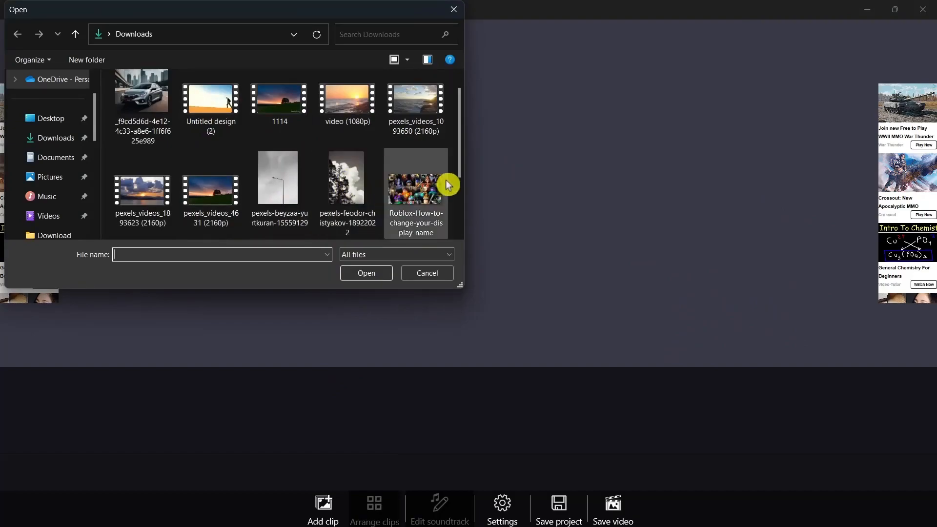
scroll(439, 185, down, 2)
click(356, 194)
scroll(424, 198, up, 3)
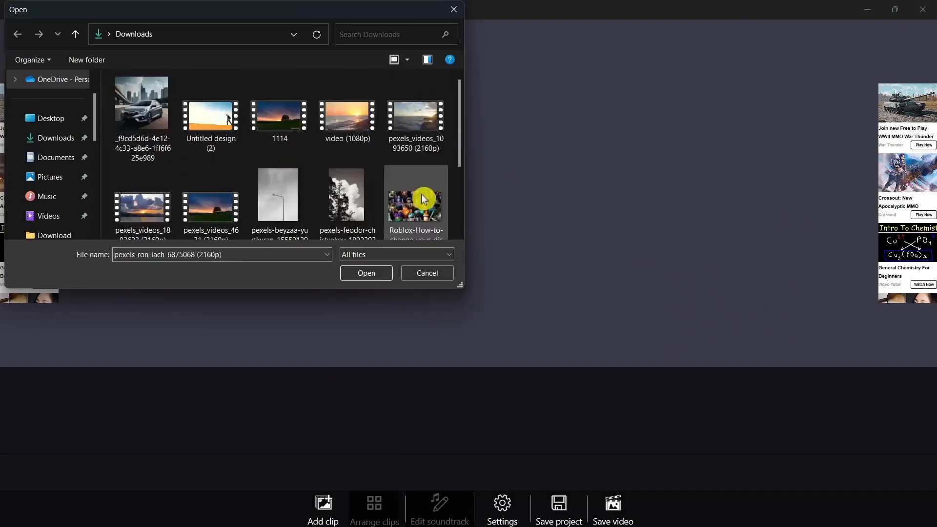
ctrl+click(291, 138)
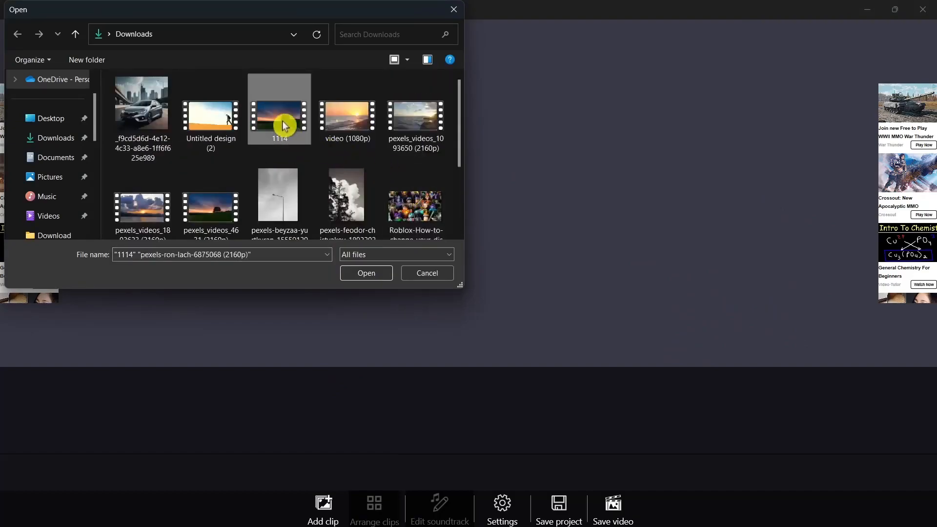
click(359, 273)
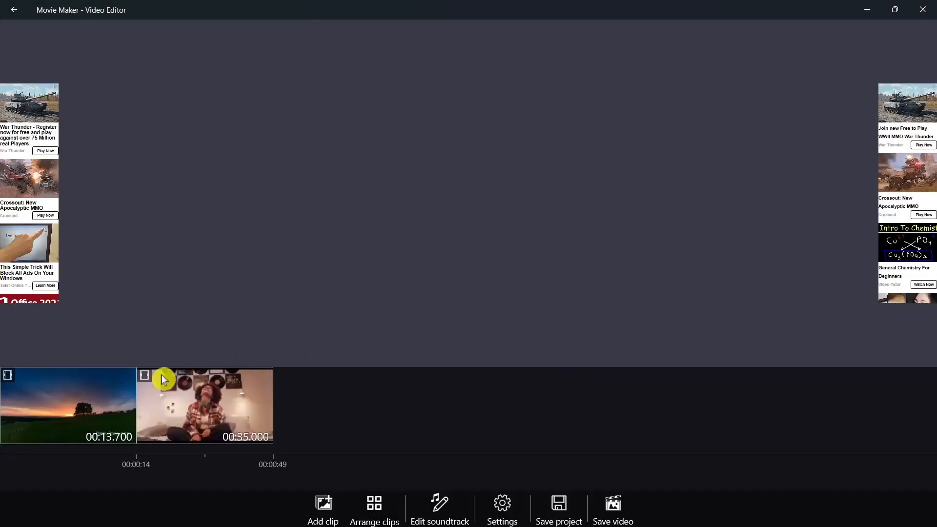
Step: Preview both timeline clips in turn, leaving the sunset landscape clip selected
click(88, 418)
click(228, 416)
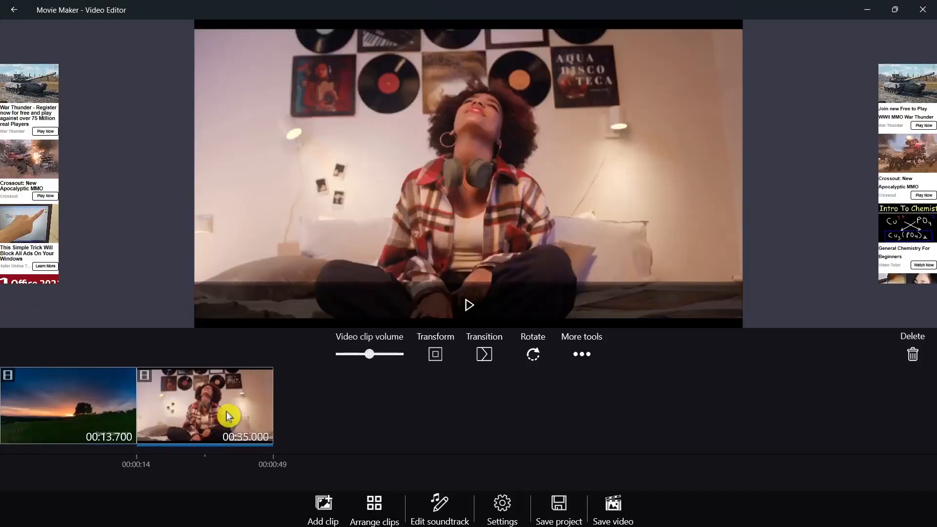
click(59, 429)
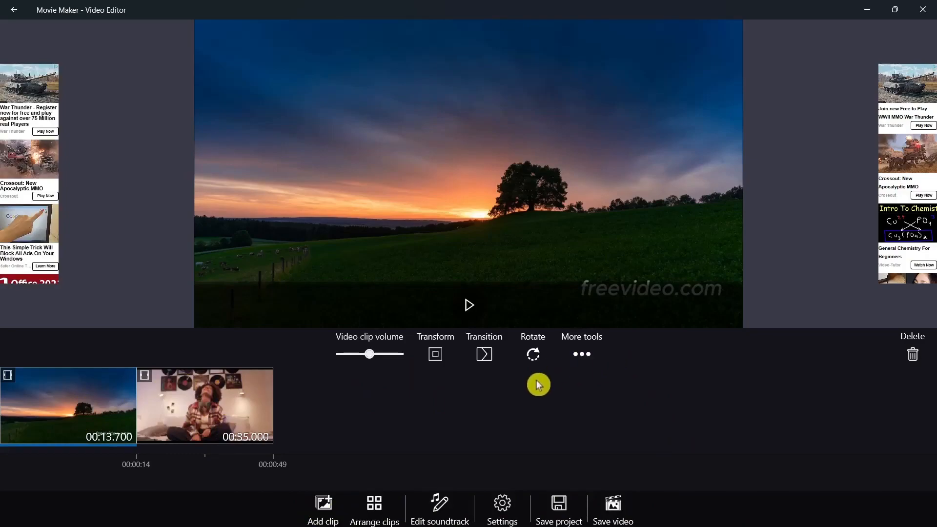
Step: Open the project settings and examine the available video aspect ratios
click(495, 516)
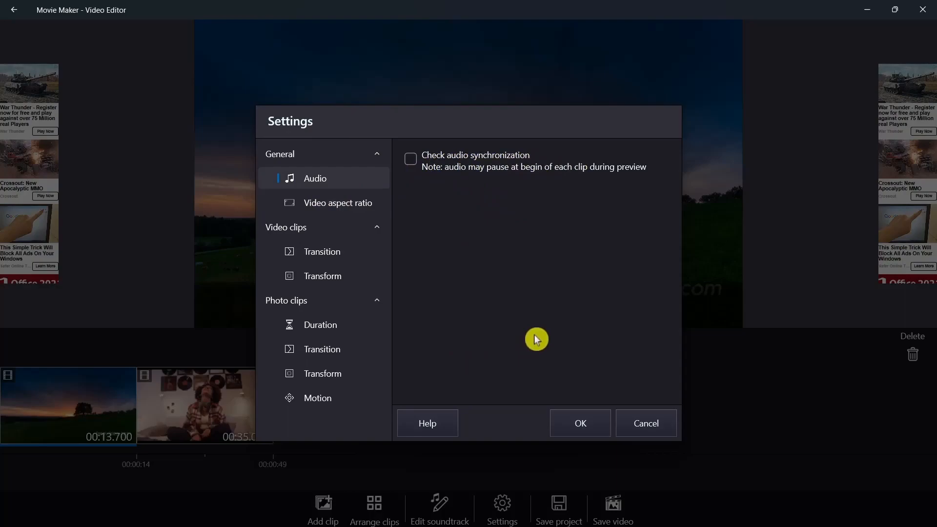
click(352, 206)
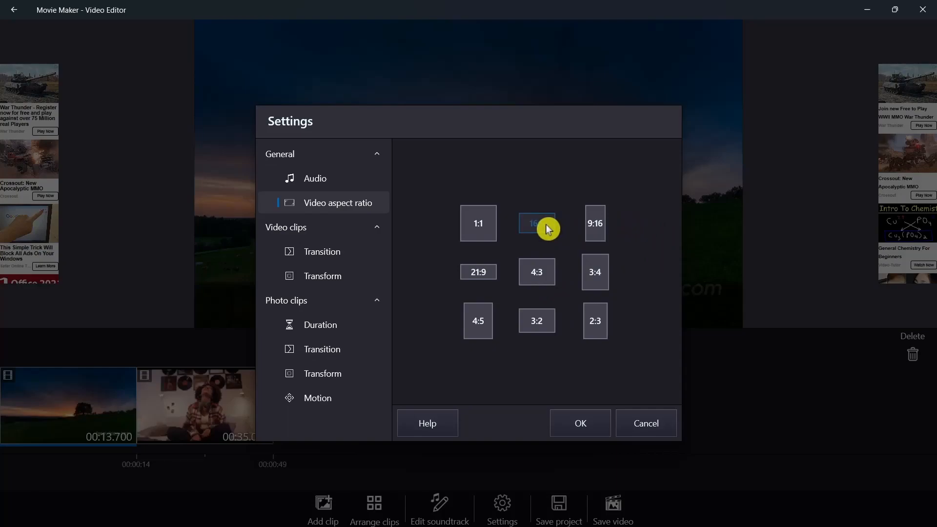
Step: Explore the default transition effects for video clips and choose the specific effect Black Fade
click(316, 249)
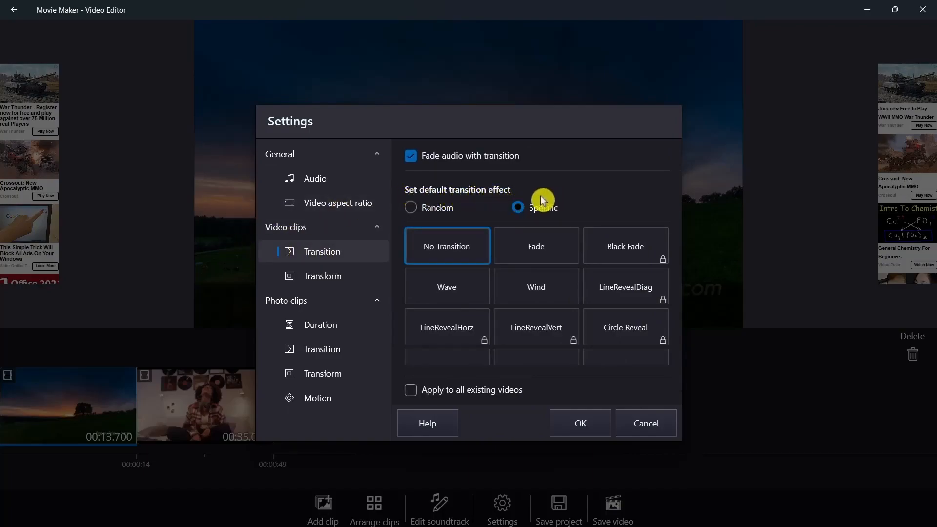
click(412, 208)
click(525, 210)
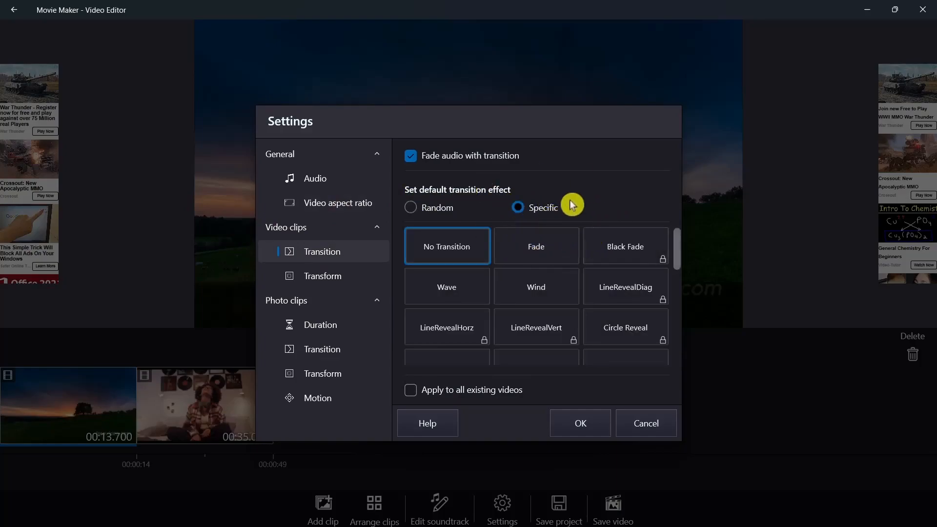
click(546, 242)
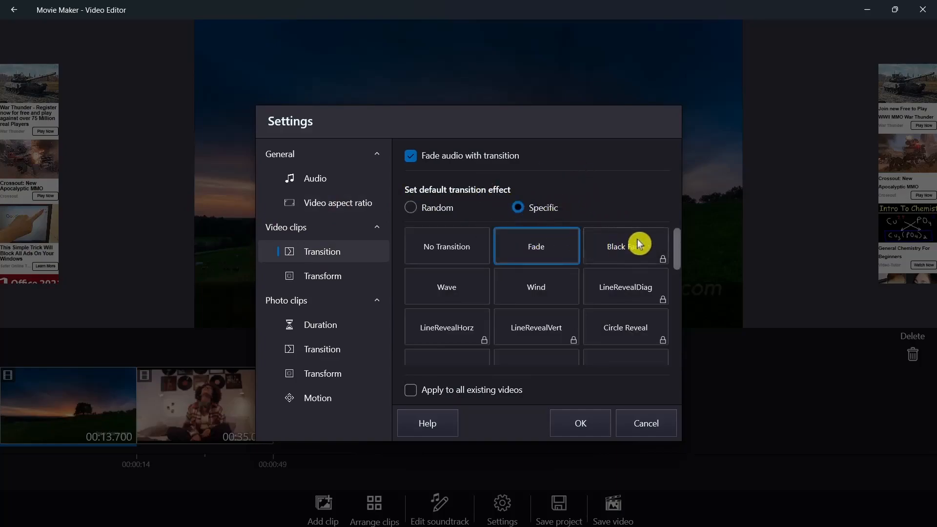
click(437, 288)
click(533, 286)
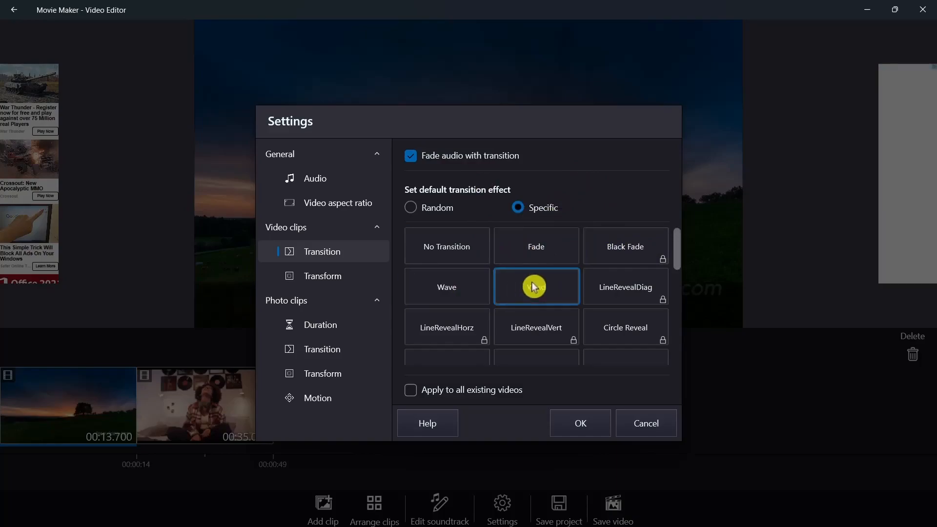
scroll(581, 285, down, 1)
scroll(675, 349, down, 2)
scroll(654, 342, up, 2)
scroll(669, 293, up, 1)
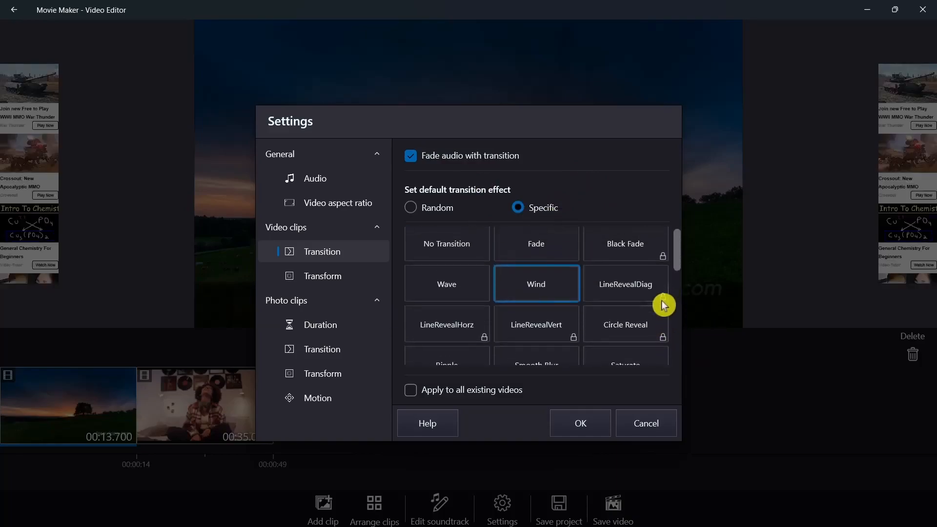
click(665, 264)
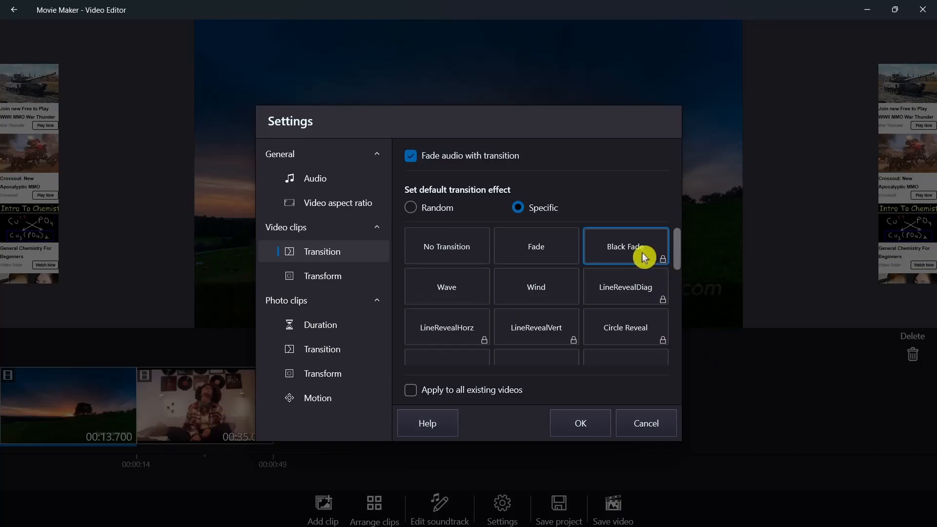
scroll(635, 273, down, 1)
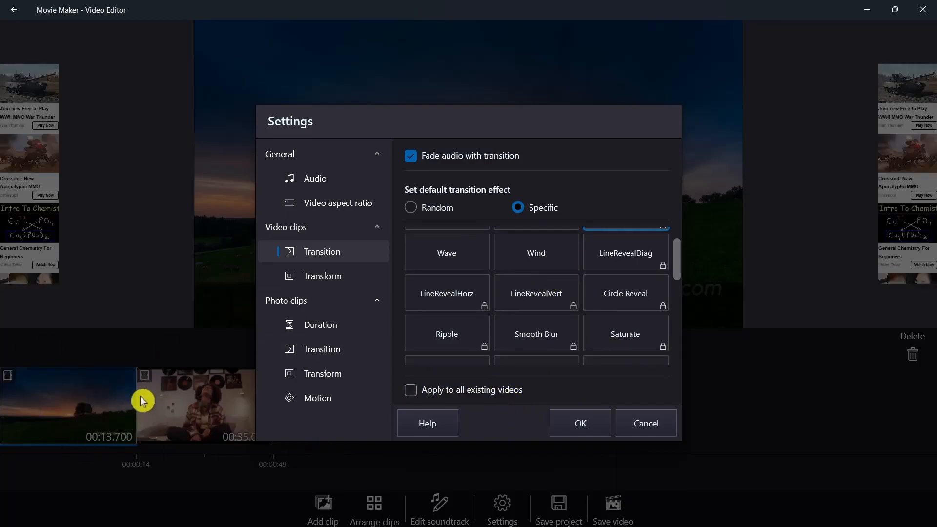
Step: Try the default transform effects for video clips and choose the specific effect Fill
click(358, 282)
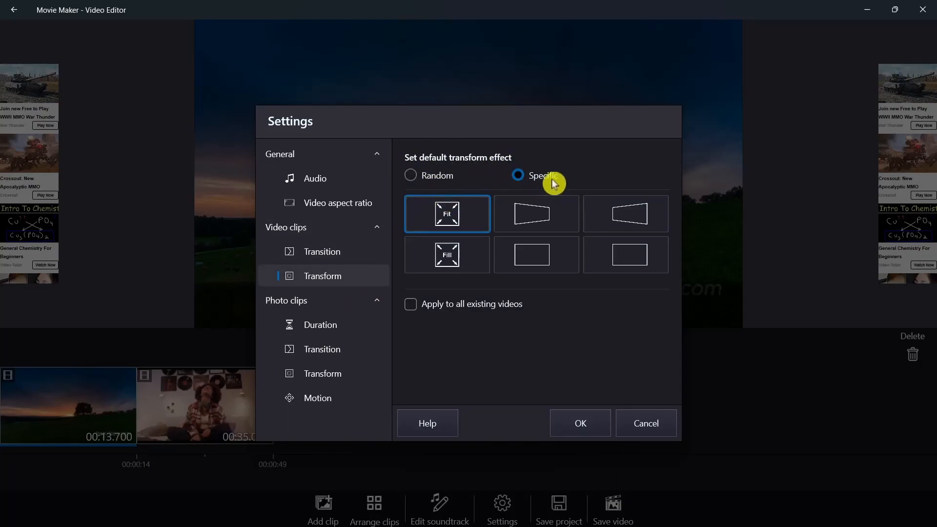
click(519, 221)
click(647, 221)
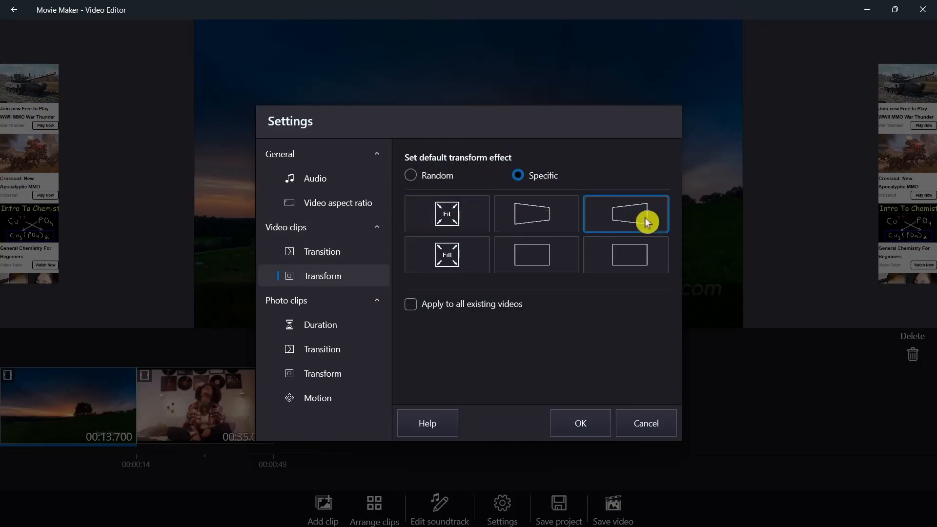
click(642, 265)
click(460, 260)
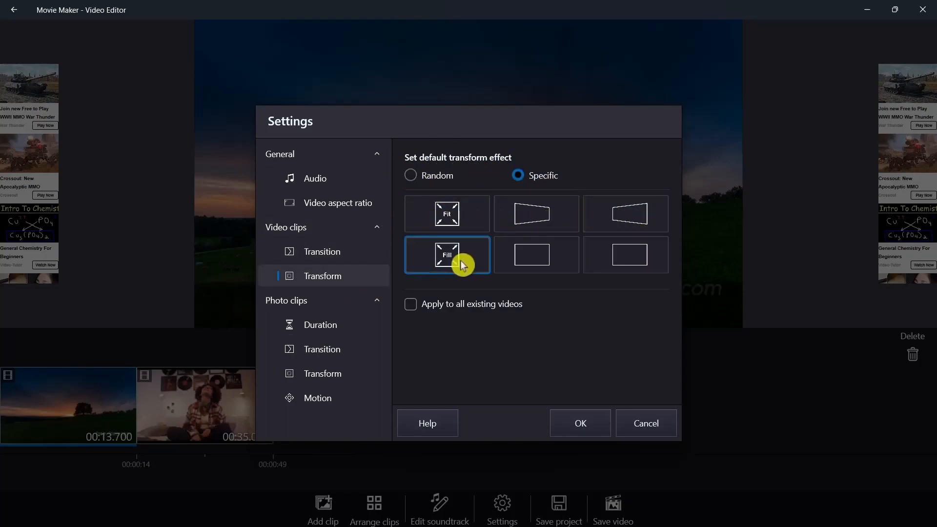
Step: Try Fit as the default transform for all existing videos, view the photo motion defaults, and discard the settings changes
click(415, 308)
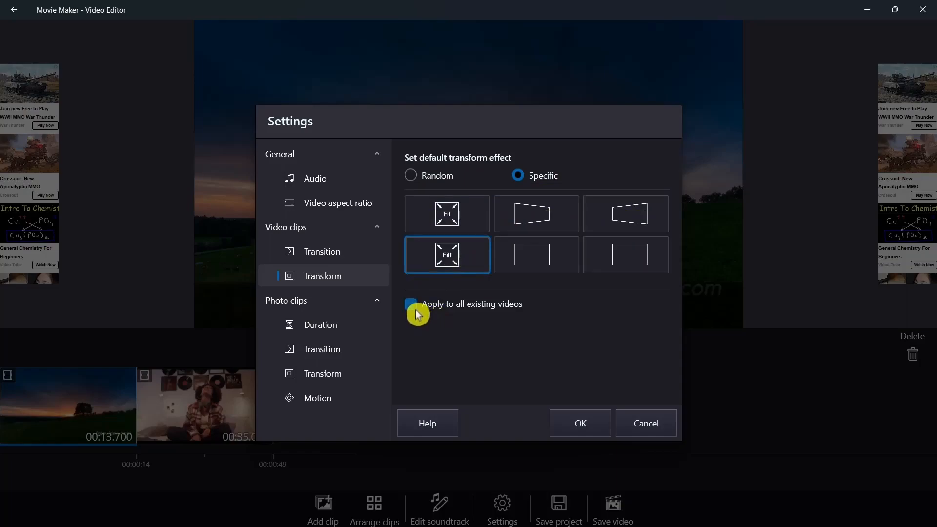
click(447, 213)
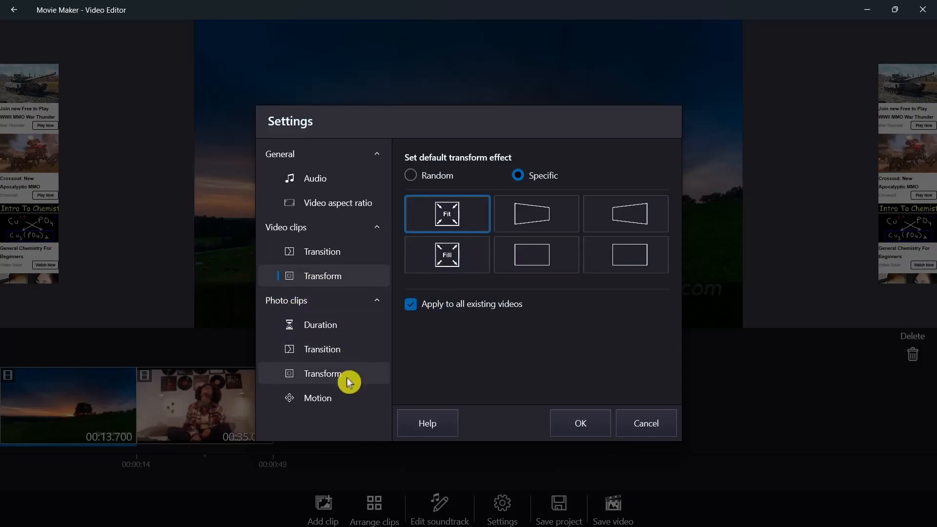
click(335, 396)
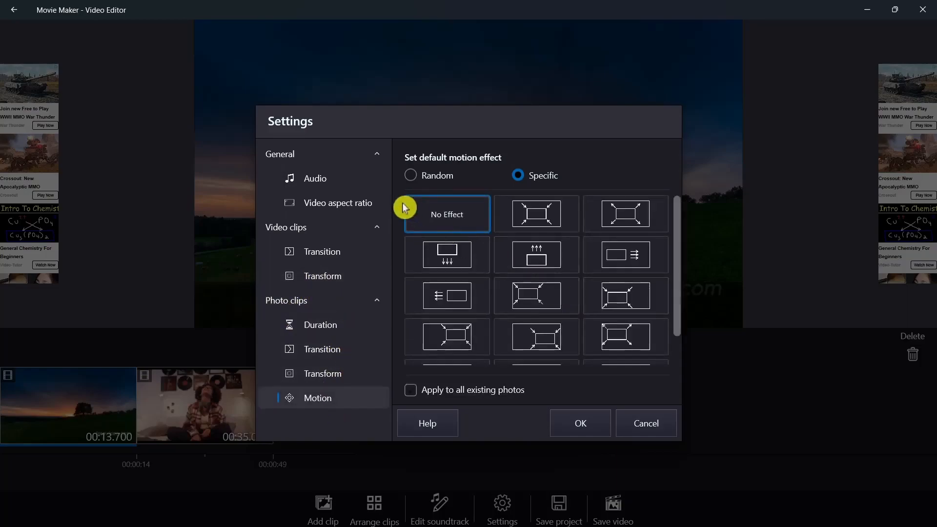
click(649, 424)
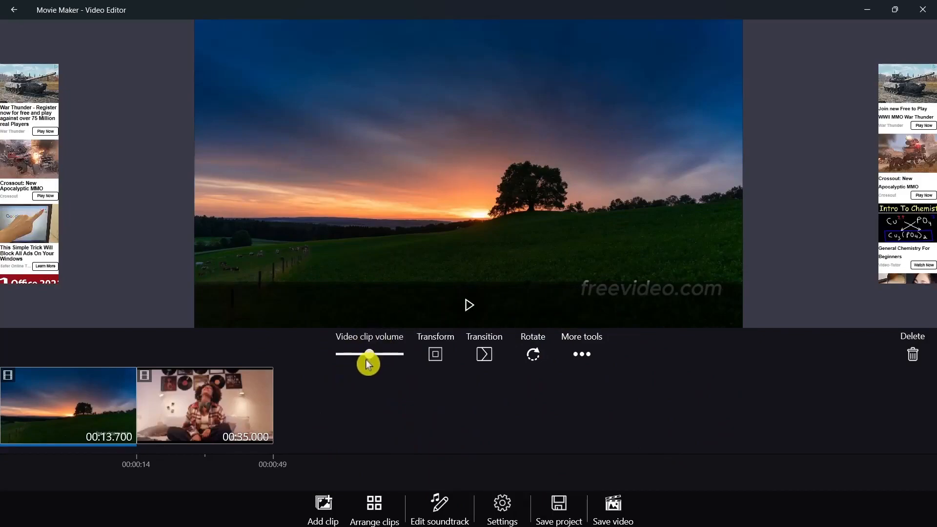
Step: Raise the sunset landscape clip's video volume to about 1.2
drag(350, 357, 380, 361)
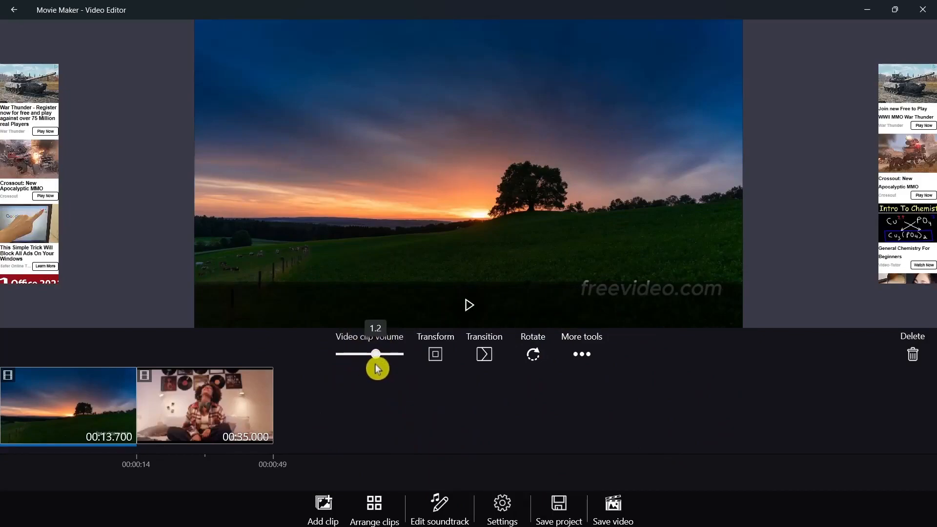
mouse_move(375, 370)
mouse_down()
mouse_move(350, 374)
mouse_move(376, 371)
mouse_up()
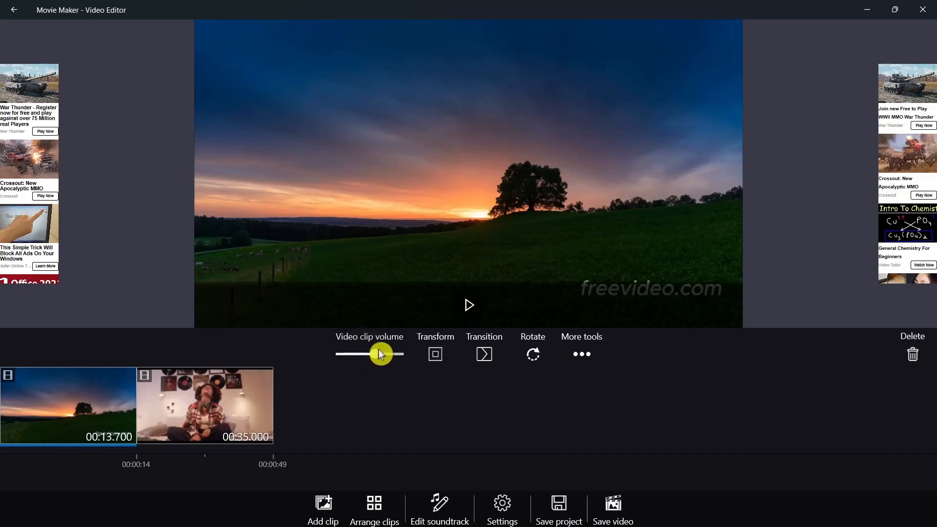
Step: Try the Fill transform and the first tapered perspective transform on the sunset clip, stopping the preview
click(435, 354)
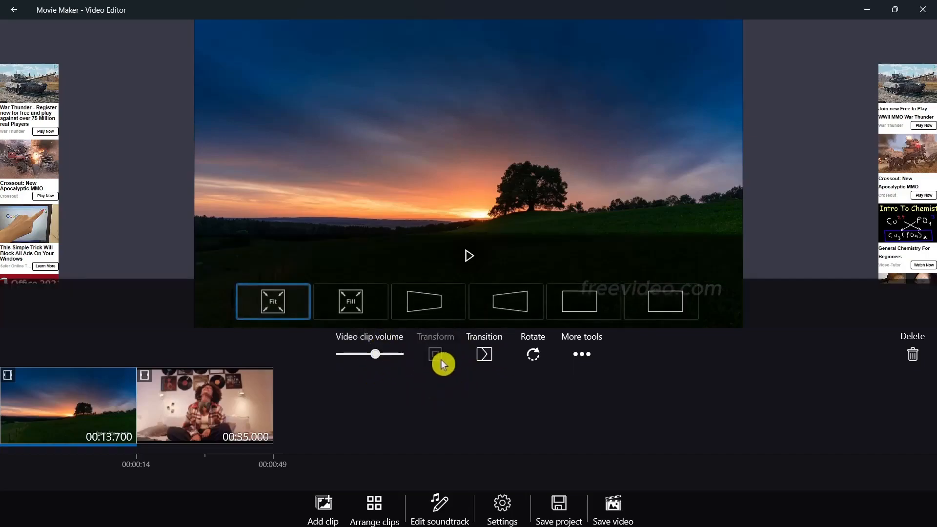
click(340, 299)
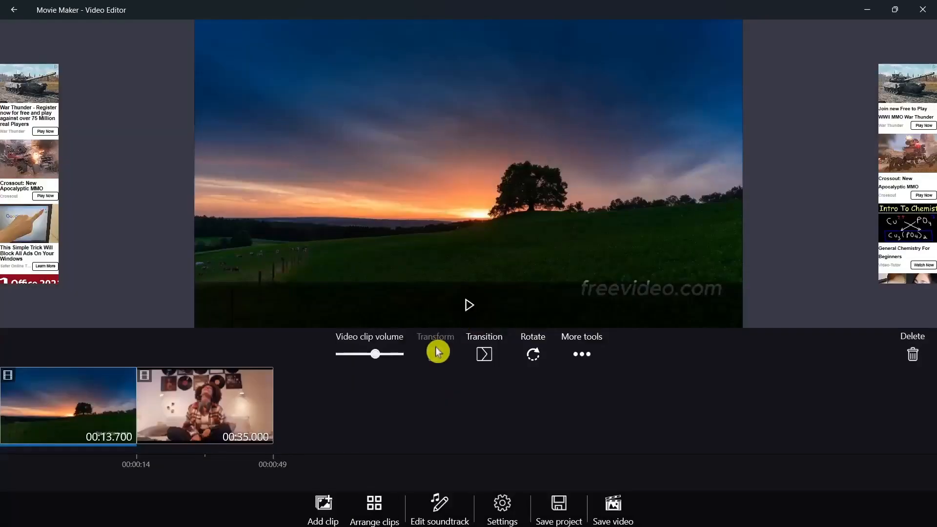
click(436, 356)
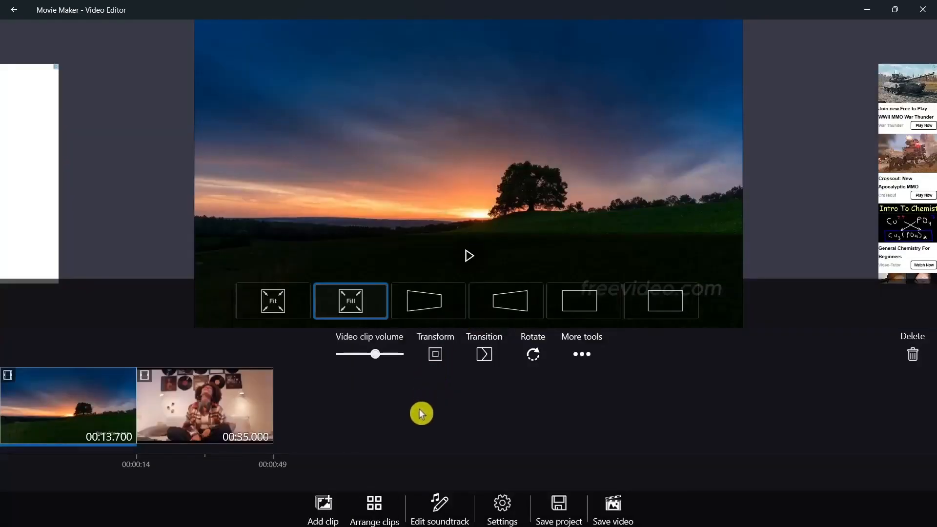
click(429, 309)
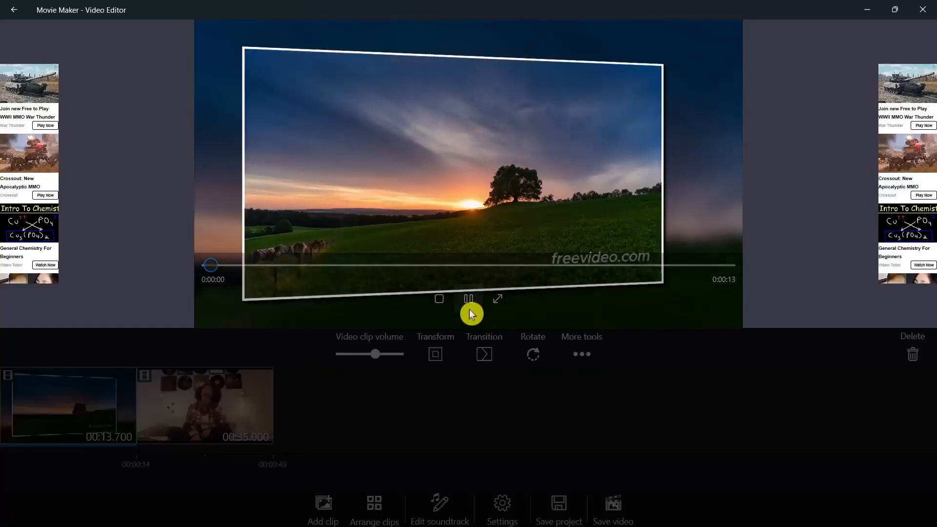
click(444, 300)
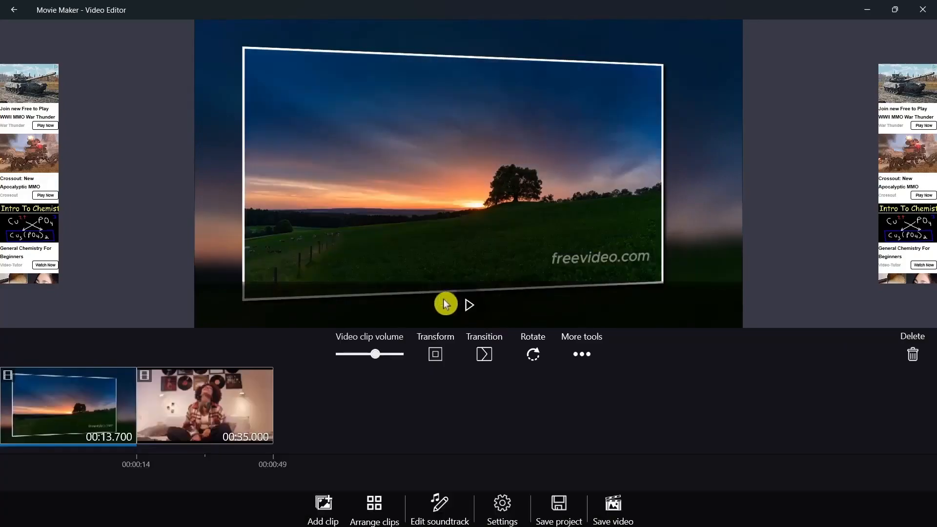
Step: Apply the first flat rectangular frame transform to the sunset clip and reopen the transform choices
click(436, 354)
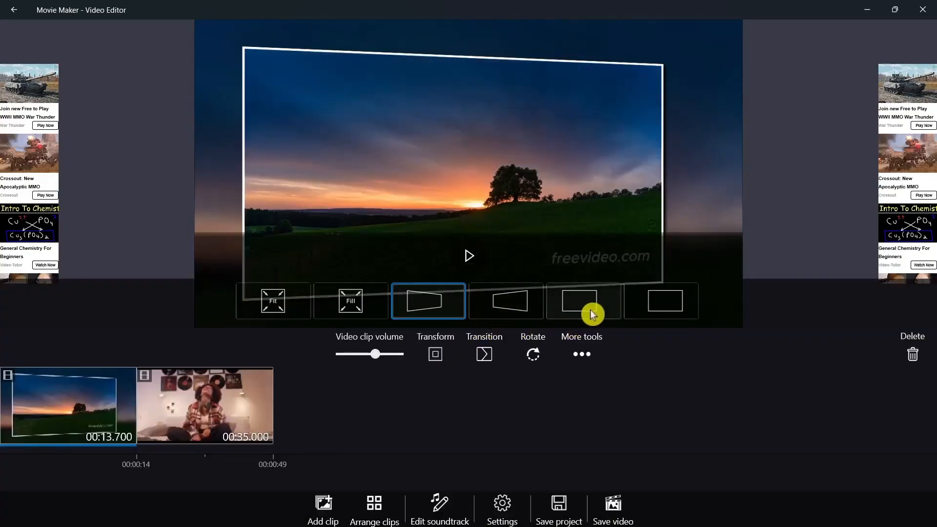
click(570, 310)
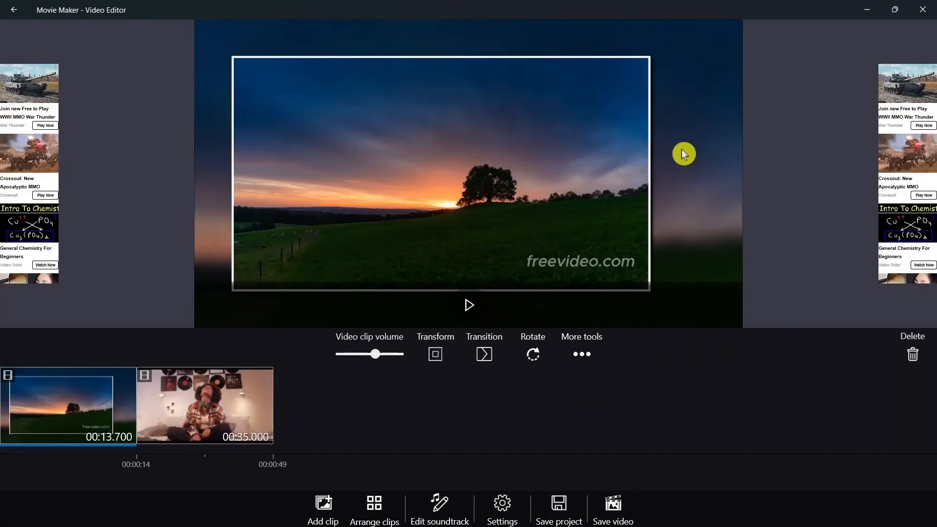
click(431, 356)
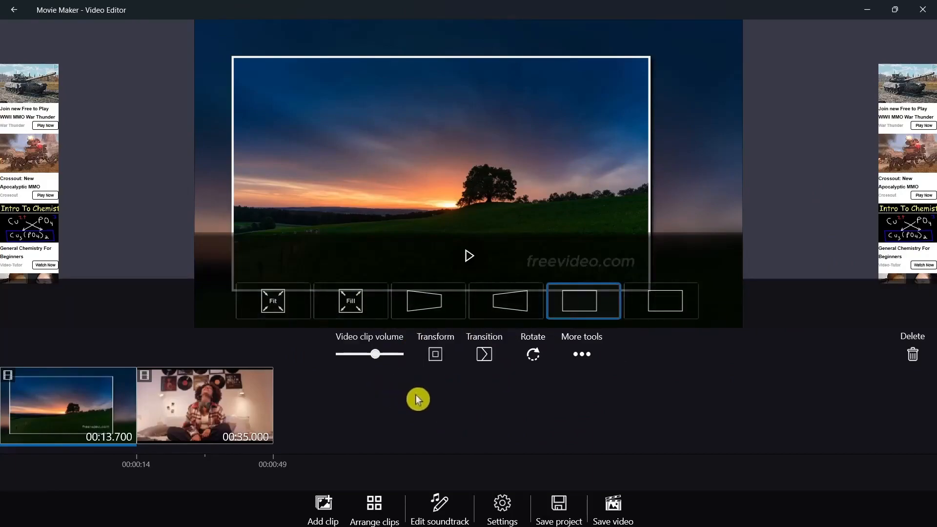
Step: Try the Fade transition on the sunset clip and stop its preview
click(485, 356)
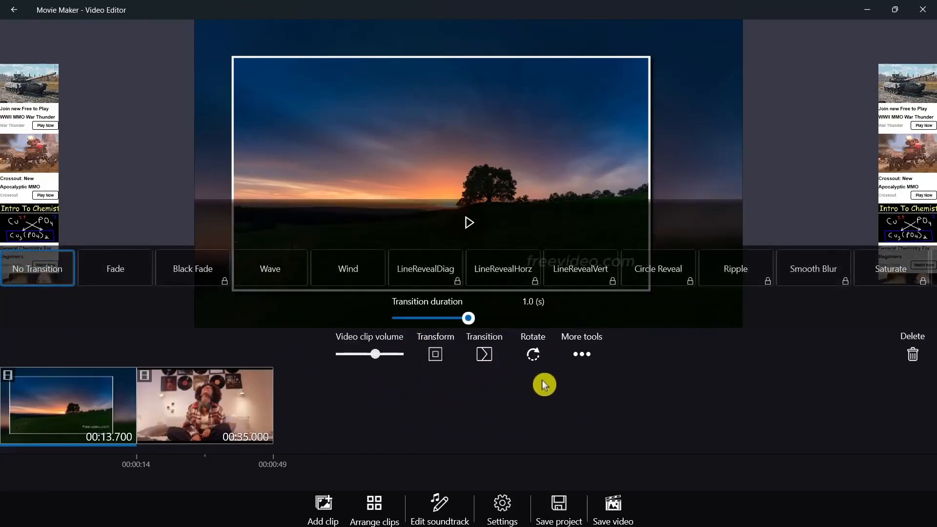
click(108, 268)
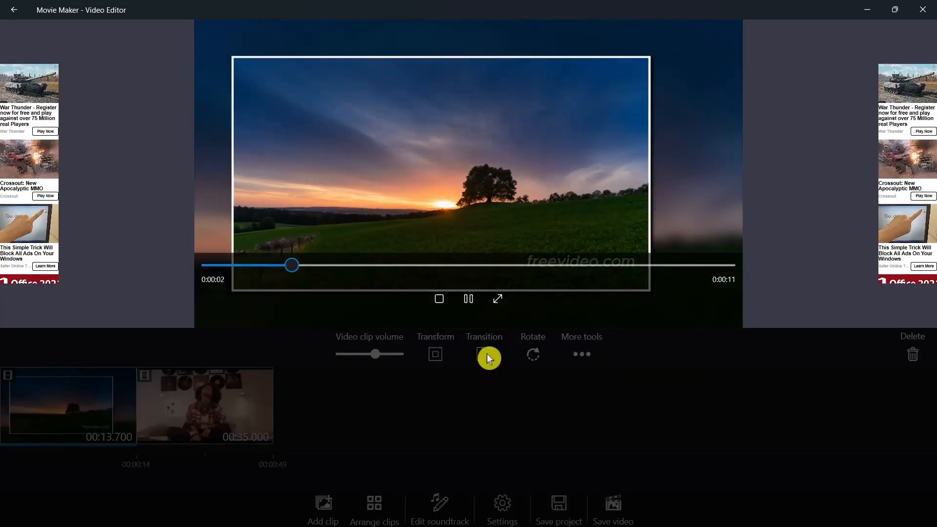
click(440, 299)
Step: Browse the available transitions, apply Wave to the sunset clip, and preview it briefly
click(490, 356)
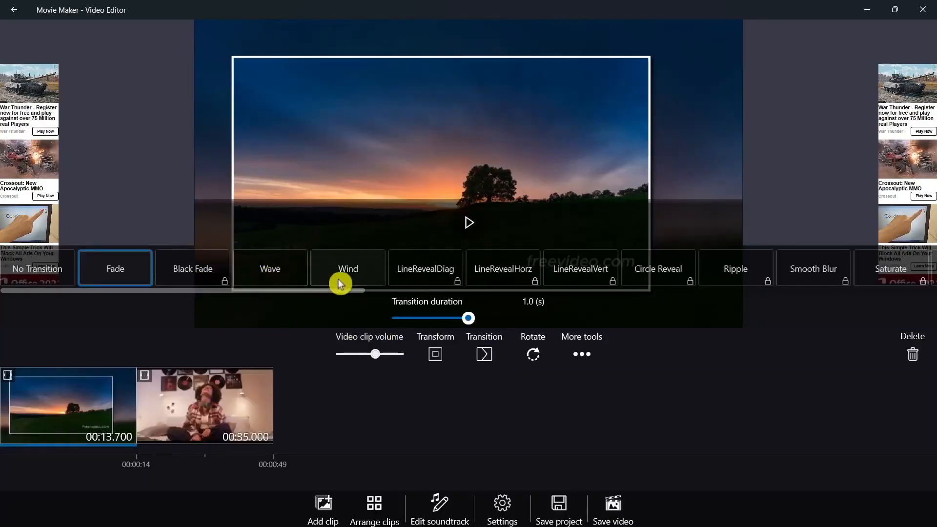
scroll(750, 276, right, 3)
scroll(749, 271, right, 6)
scroll(526, 289, right, 4)
scroll(503, 283, left, 10)
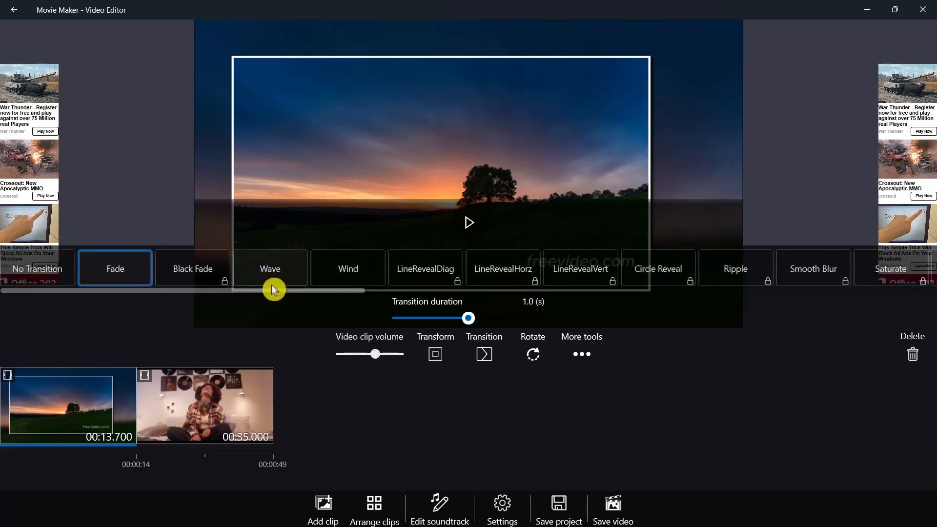
click(286, 272)
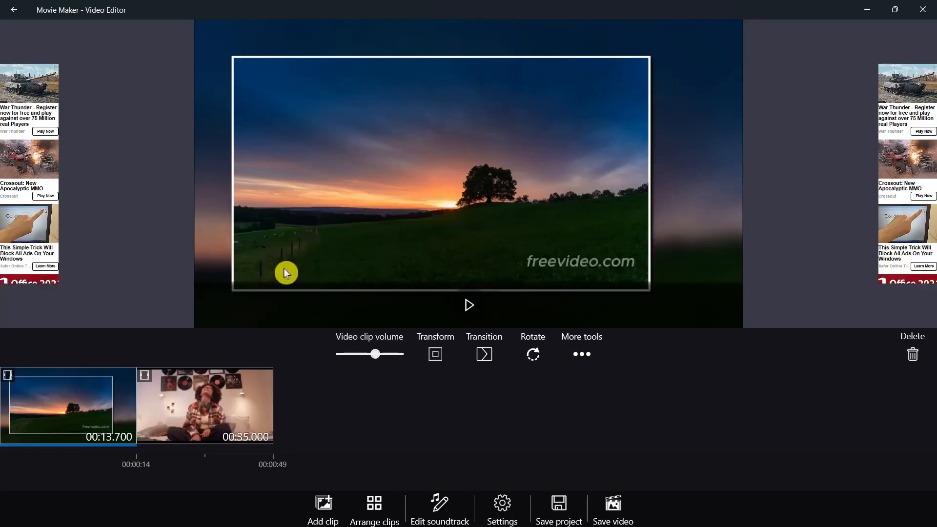
click(470, 311)
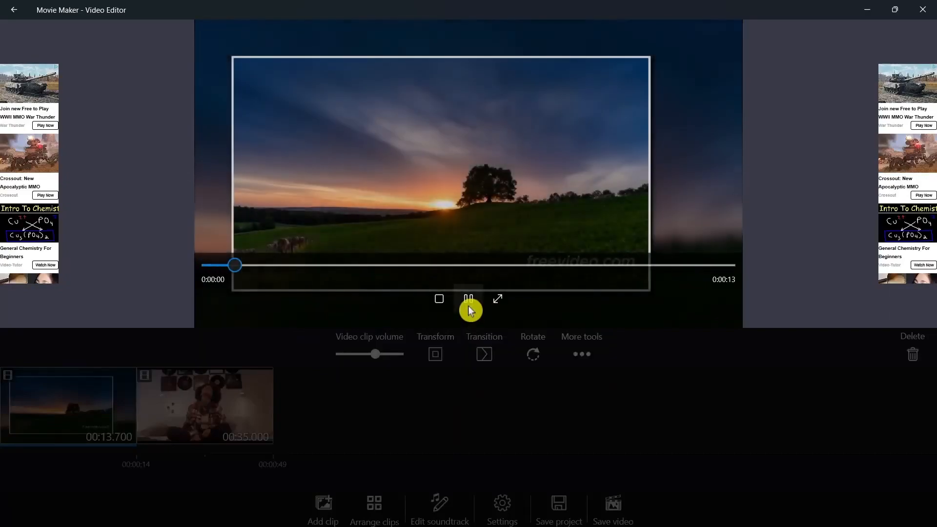
click(437, 308)
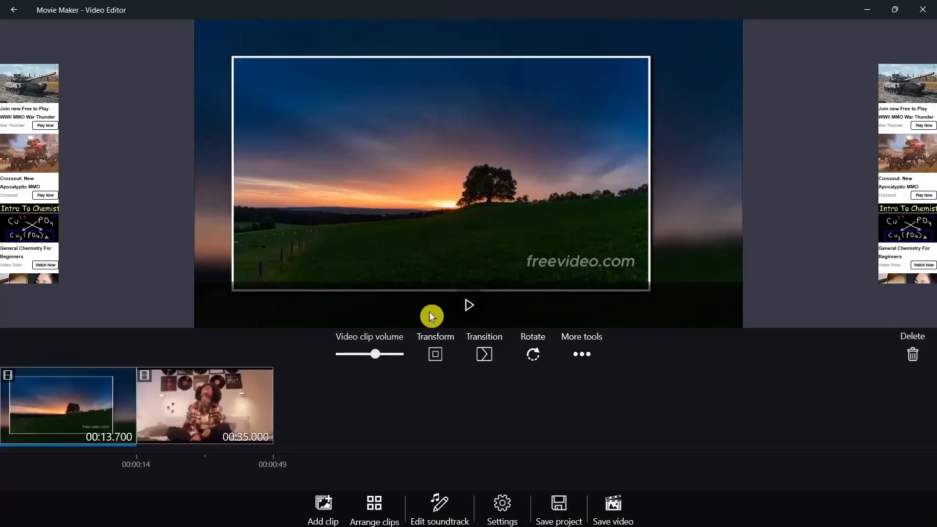
Step: Rotate the sunset clip through a full turn in four quarter-turn increments
click(535, 359)
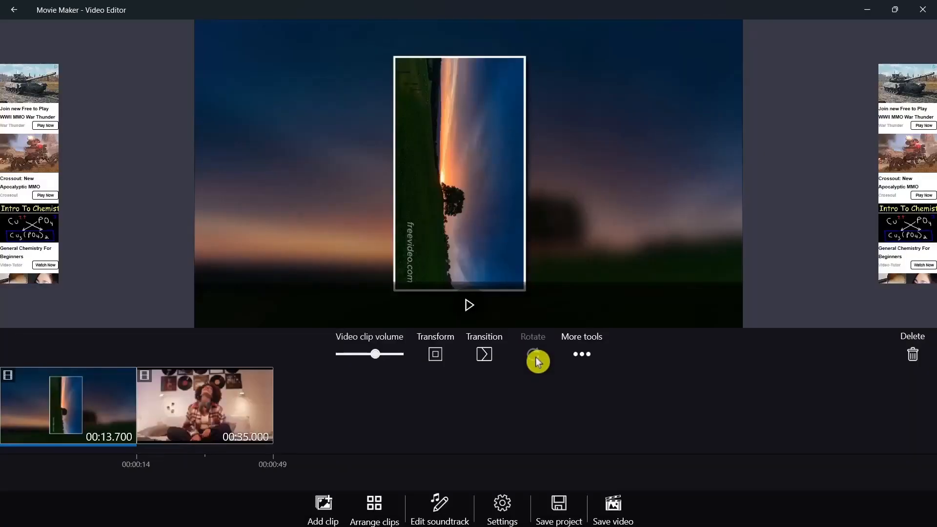
click(535, 359)
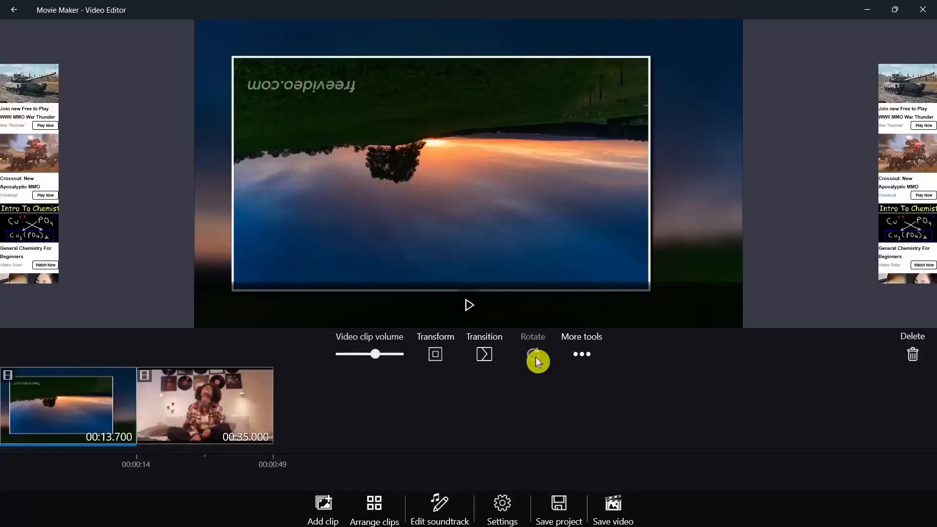
click(536, 360)
click(537, 361)
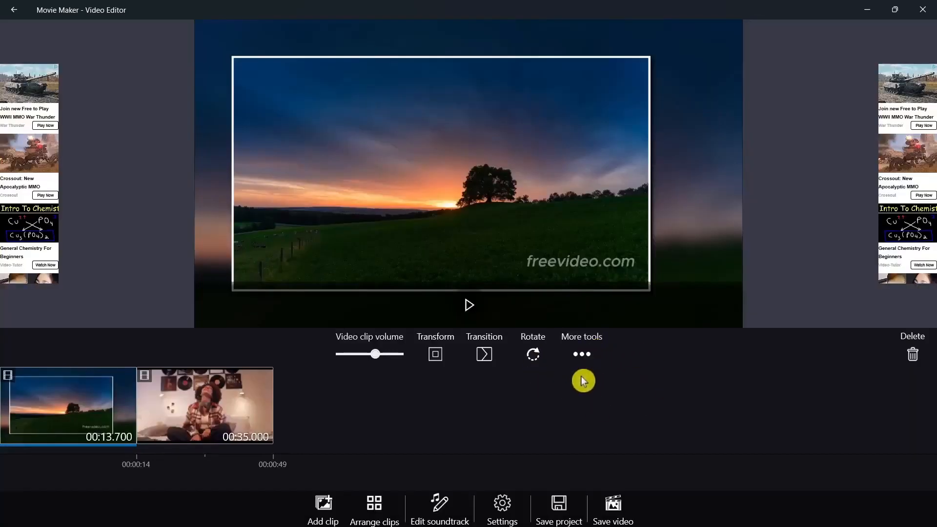
Step: Try to split the sunset clip and decline the Pro version purchase offer
click(591, 352)
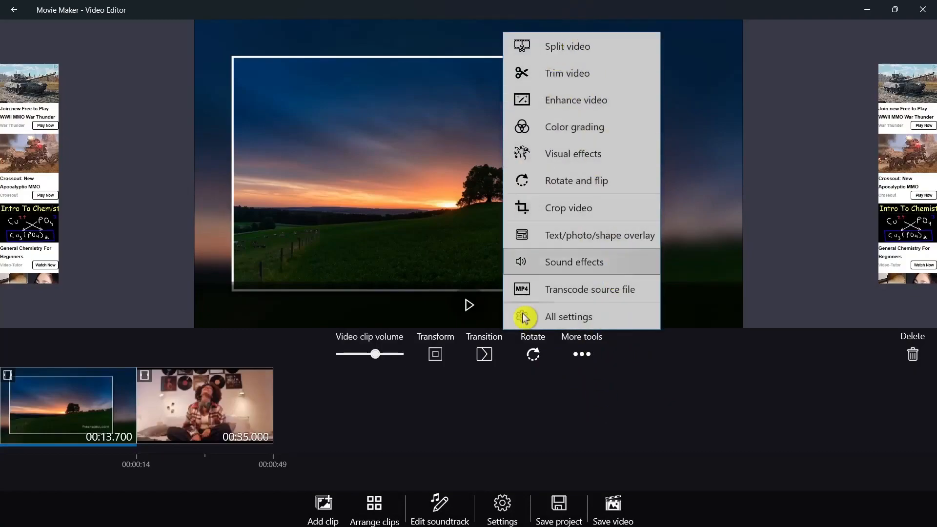
click(586, 47)
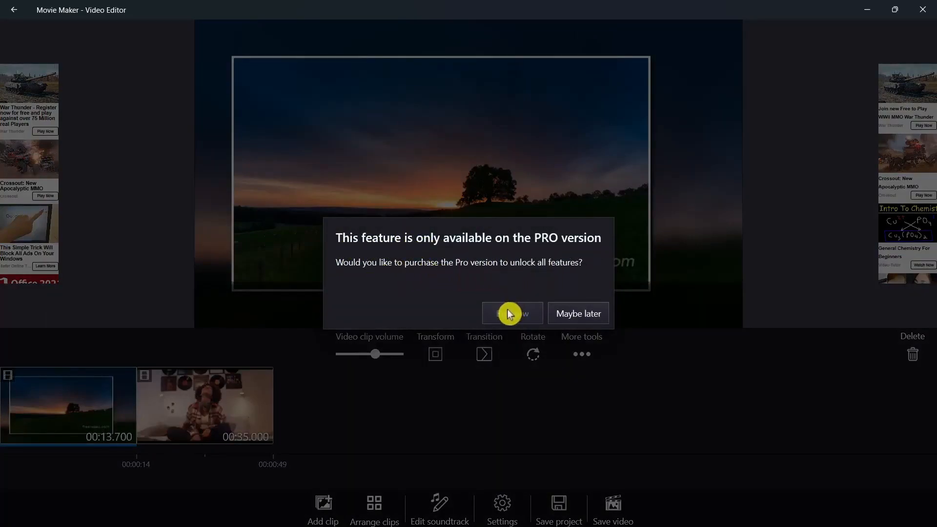
click(579, 315)
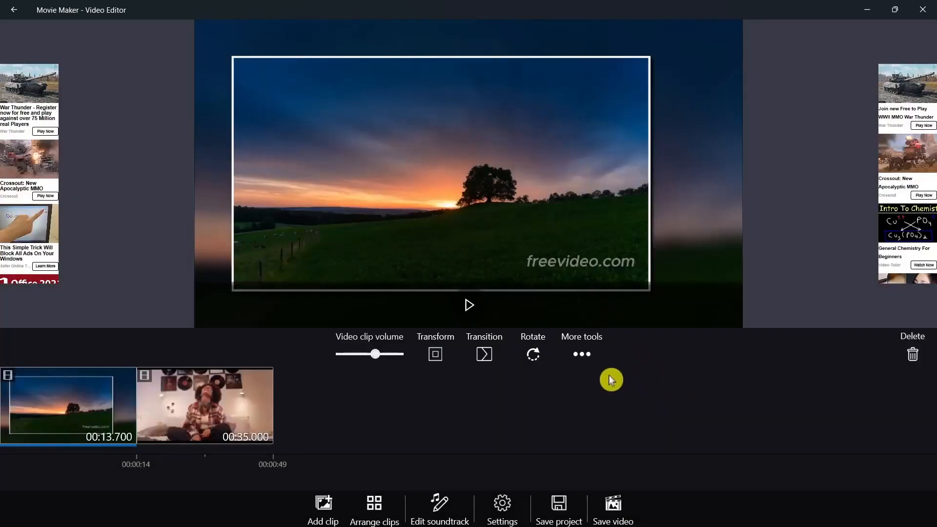
Step: Trim out the sunset clip's section from about 6.5 seconds to 10.66 seconds and accept the cut
click(589, 355)
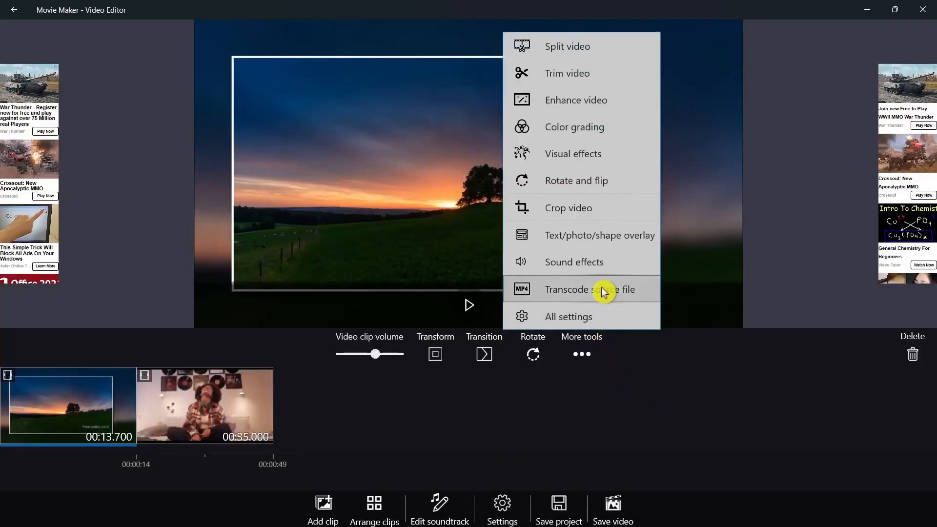
click(565, 77)
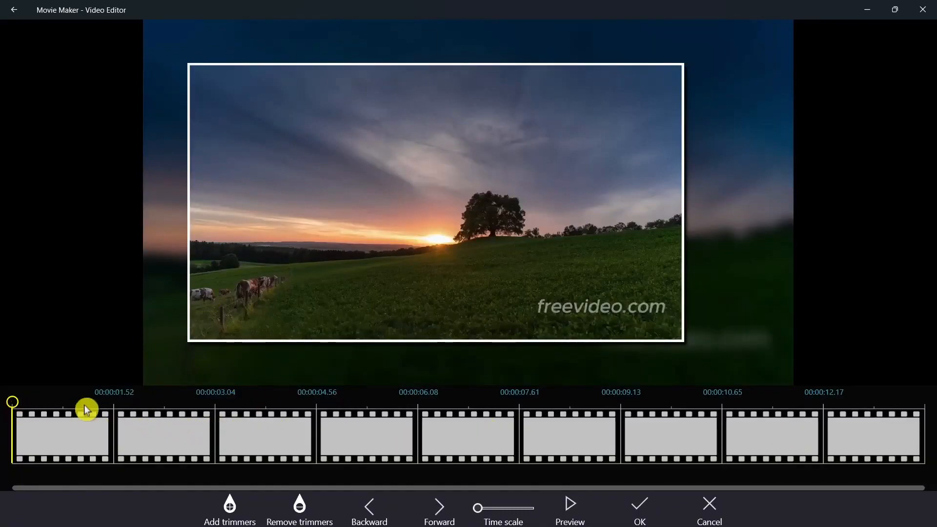
drag(20, 410, 452, 414)
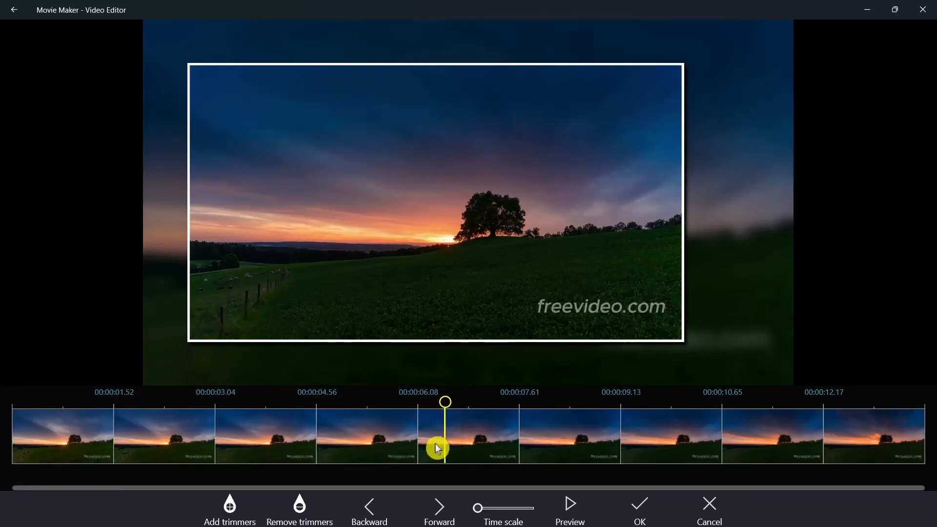
click(230, 510)
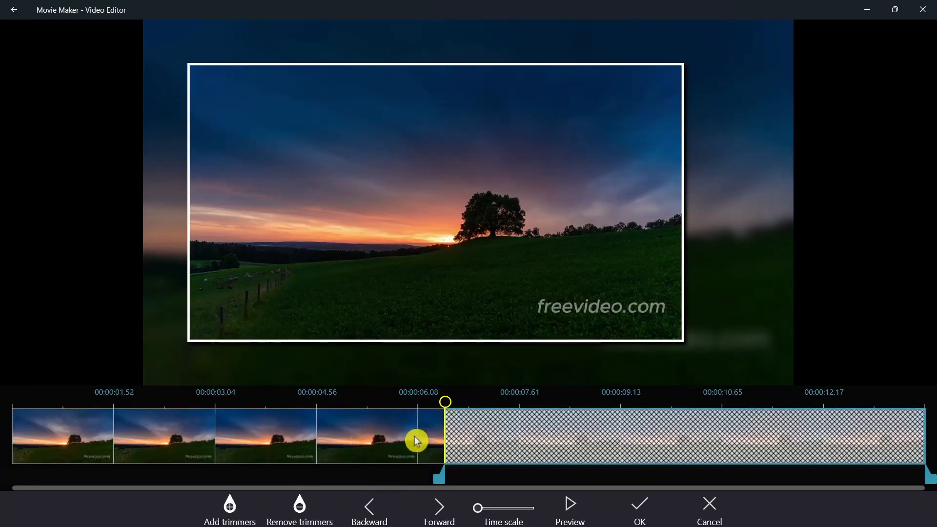
mouse_move(915, 477)
mouse_down()
mouse_move(619, 477)
mouse_move(722, 464)
mouse_up()
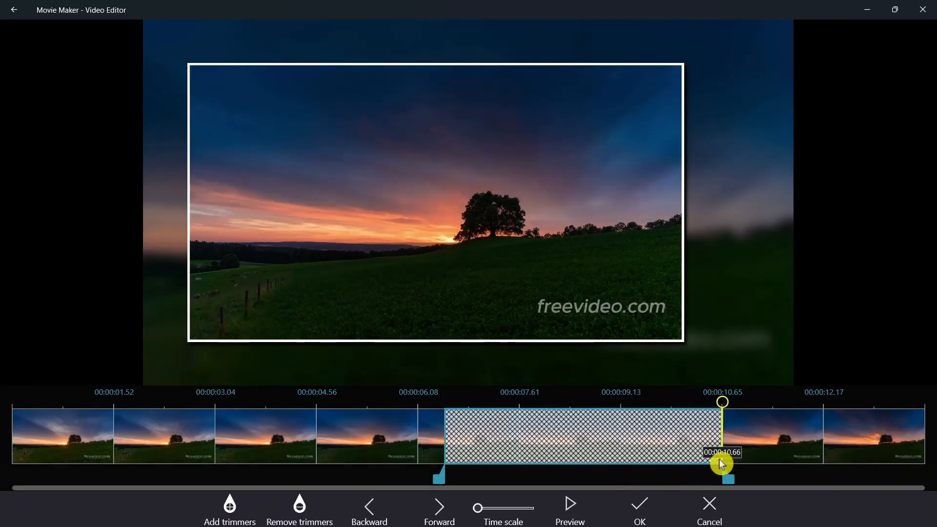
click(639, 507)
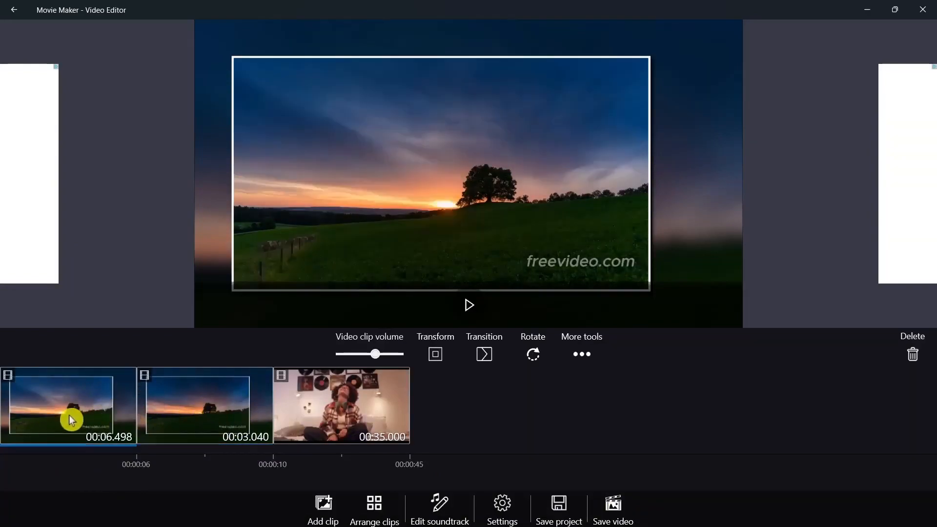
click(585, 360)
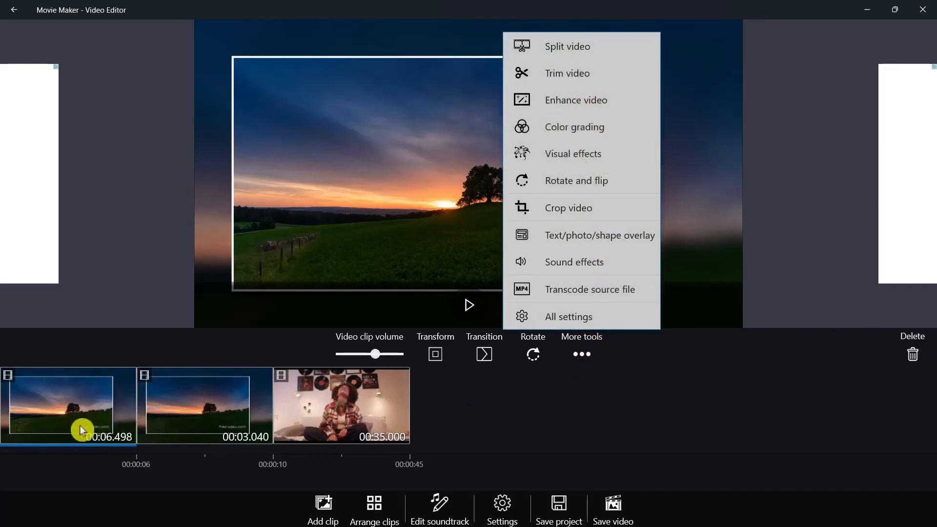
click(365, 424)
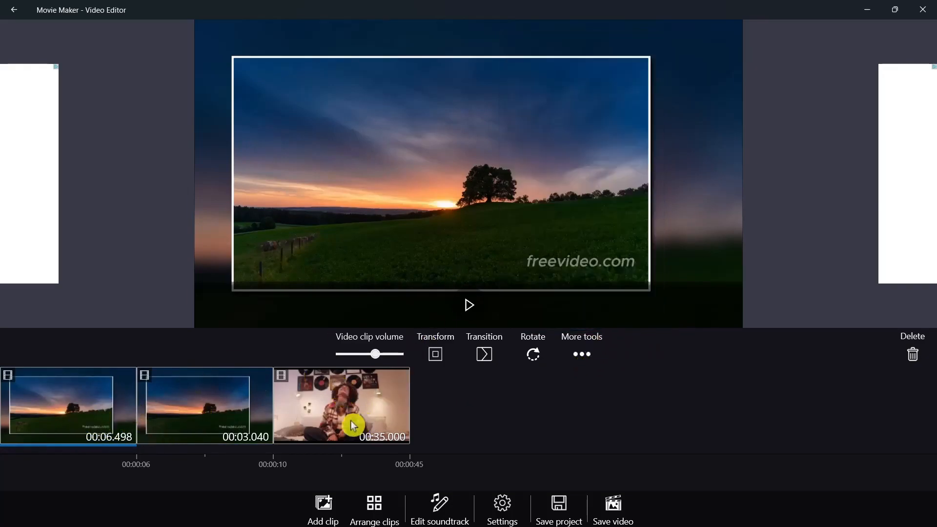
Step: Try a Sepia enhancement with intensity 0.49 on the clip of the woman on the bed
click(354, 425)
click(583, 354)
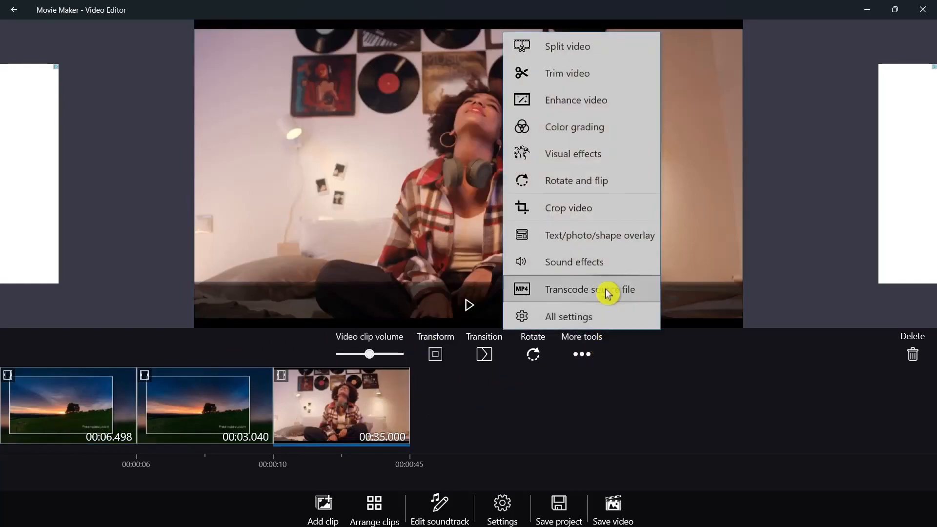
click(584, 103)
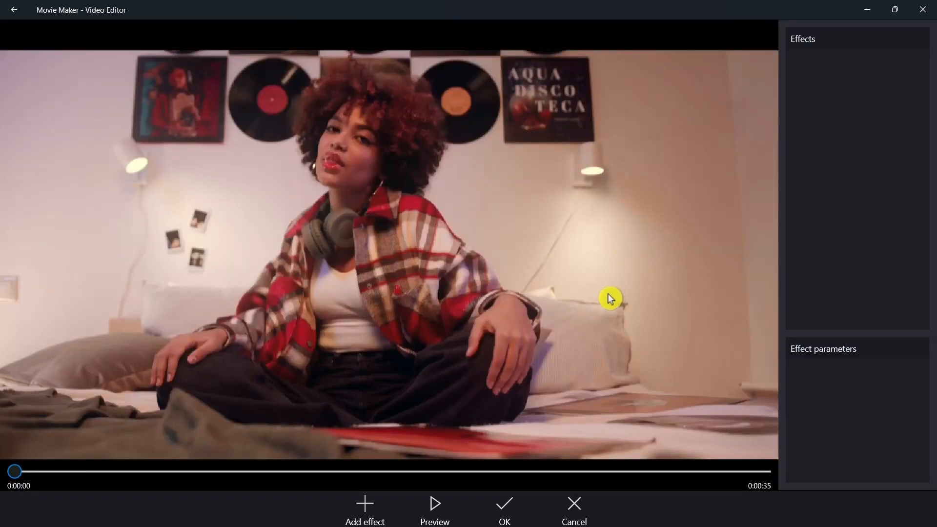
click(367, 512)
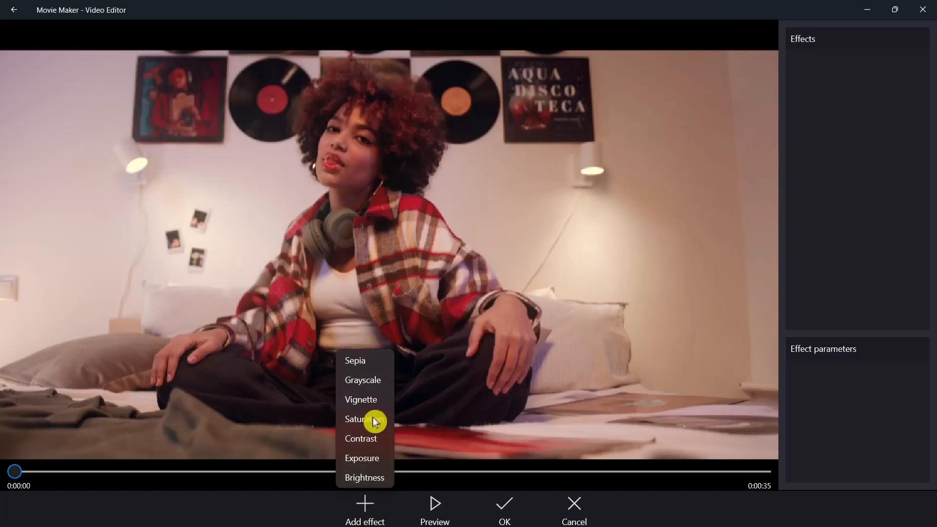
click(372, 365)
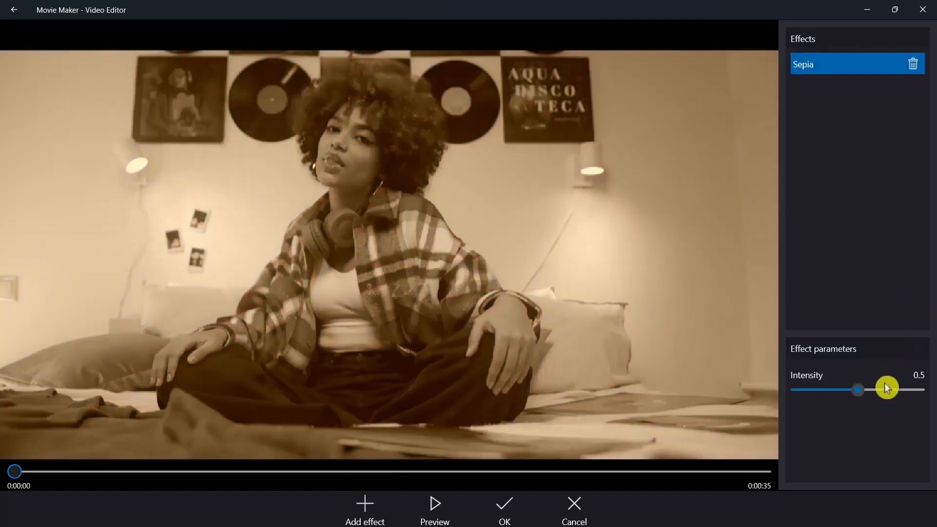
mouse_move(858, 391)
mouse_down()
mouse_move(831, 391)
mouse_move(899, 393)
mouse_move(860, 404)
mouse_up()
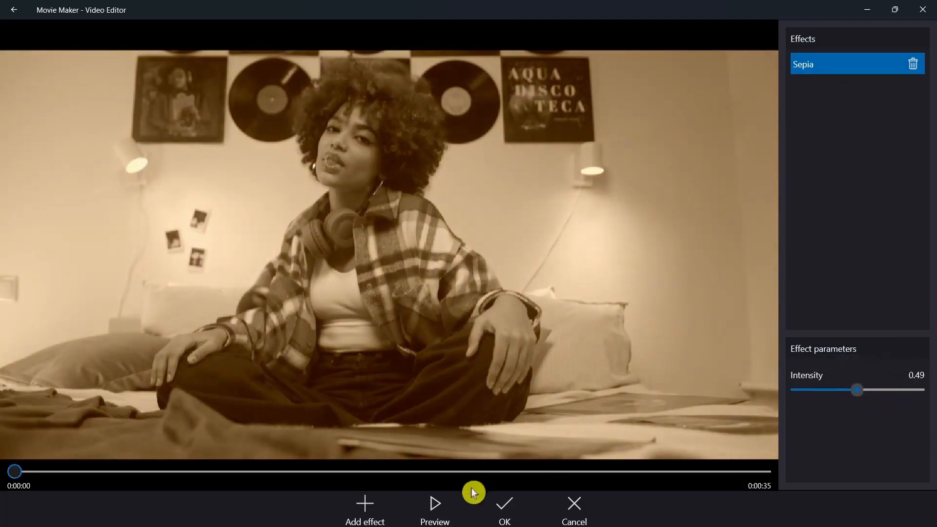
Step: Try adding a Vignette enhancement with amount 0.7, and discard the enhancements
click(367, 504)
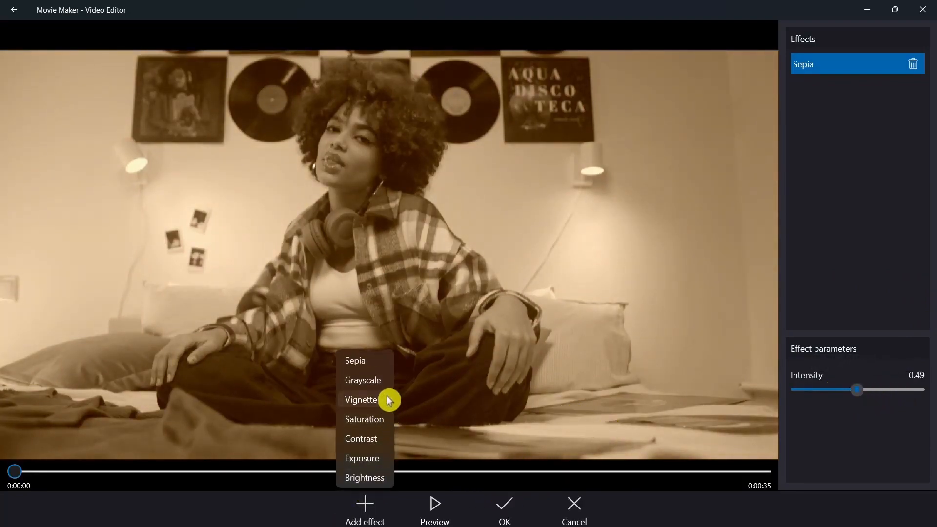
click(372, 400)
drag(814, 392, 886, 394)
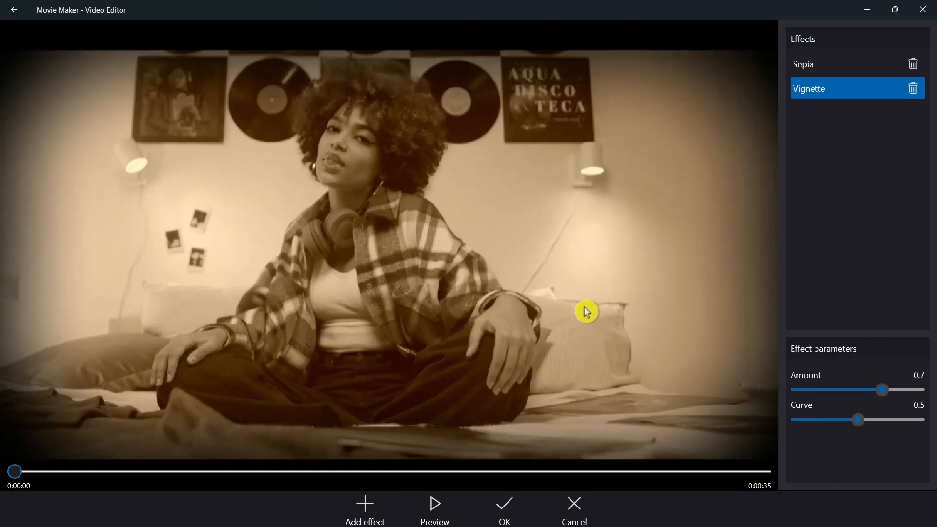
click(578, 509)
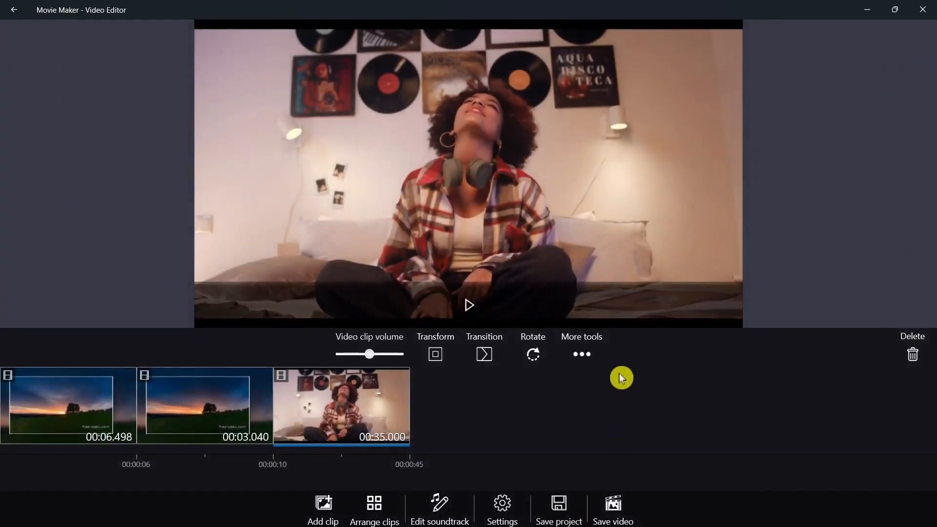
Step: Try the Clarendon, Gingham, Moon, Lark and Juno color grading presets on the woman's clip, and choose Slumber
click(580, 355)
click(586, 131)
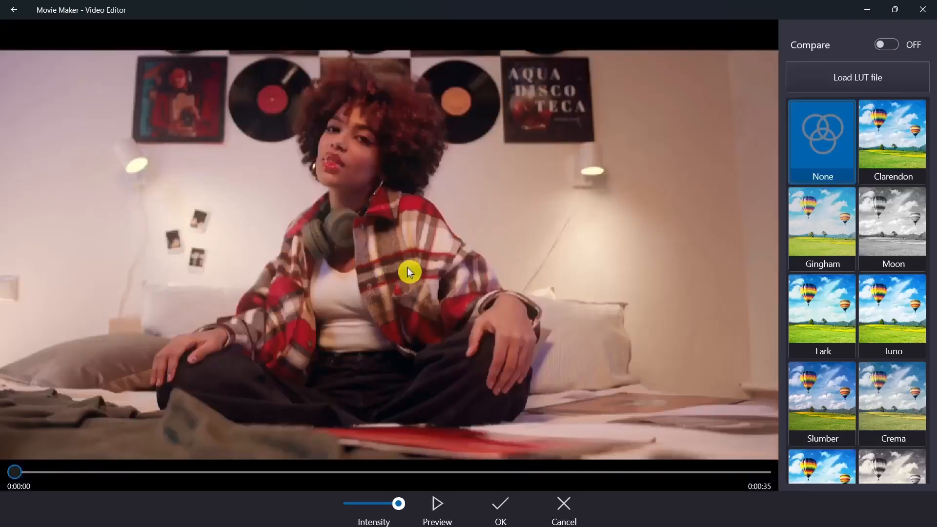
click(897, 147)
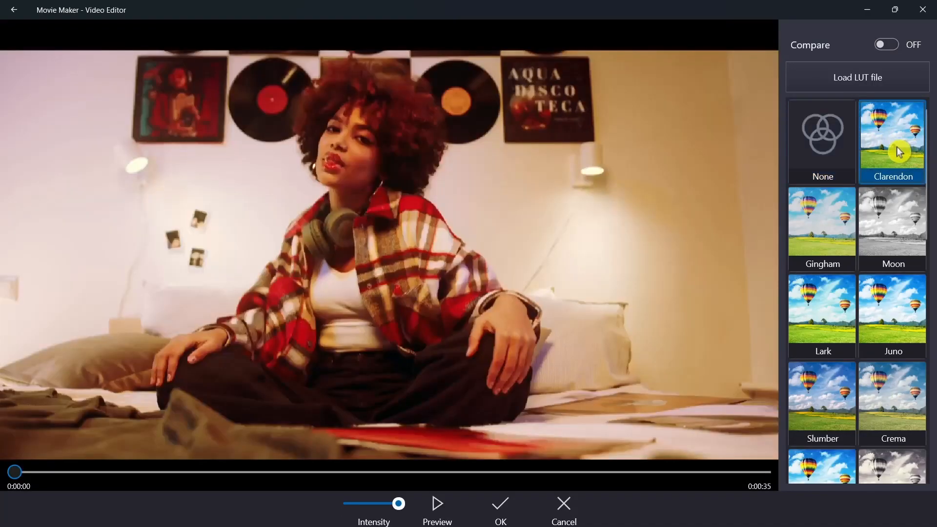
click(825, 227)
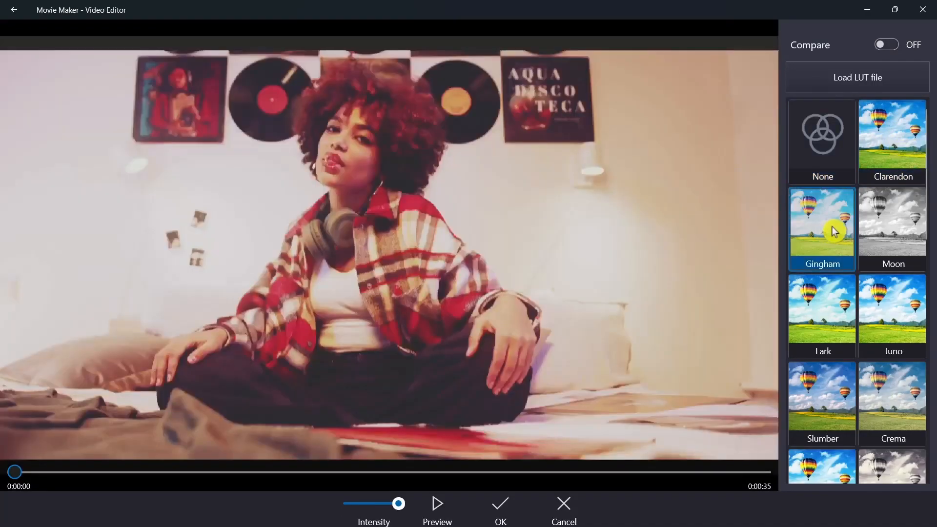
click(890, 231)
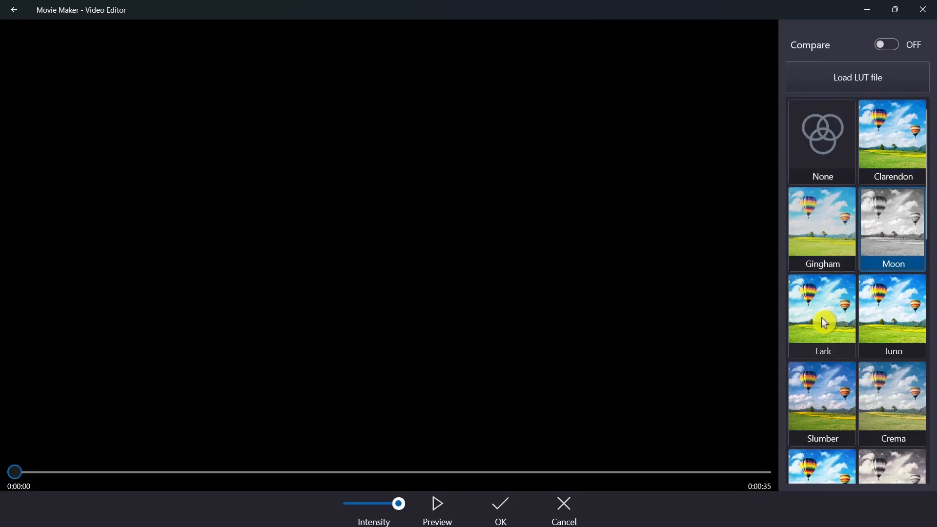
click(822, 317)
click(902, 336)
scroll(898, 335, down, 4)
click(836, 230)
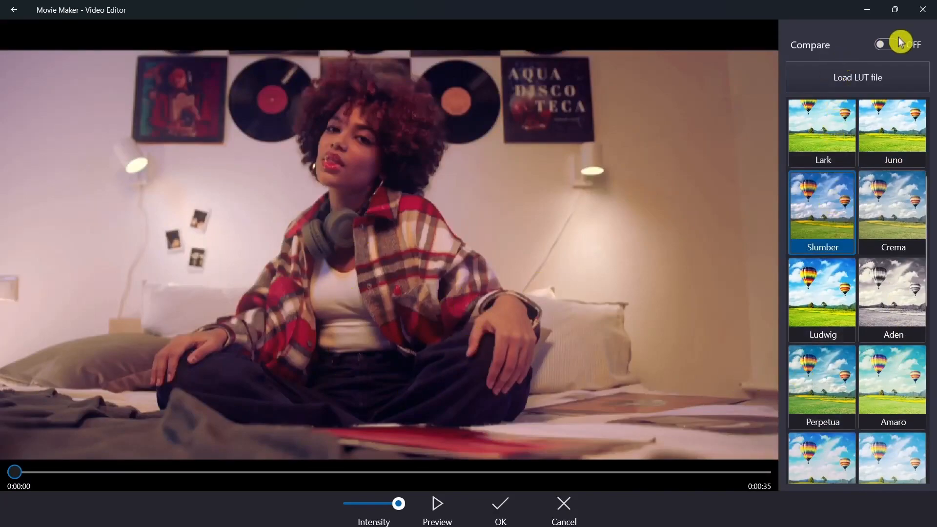
Step: Compare the clip before and after the Slumber grade, and look through the remaining color grading presets
click(899, 55)
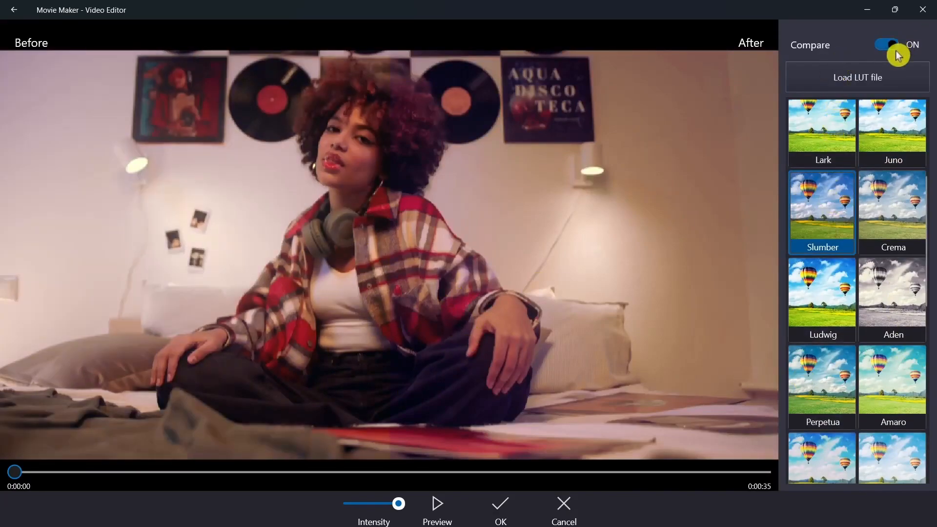
click(886, 46)
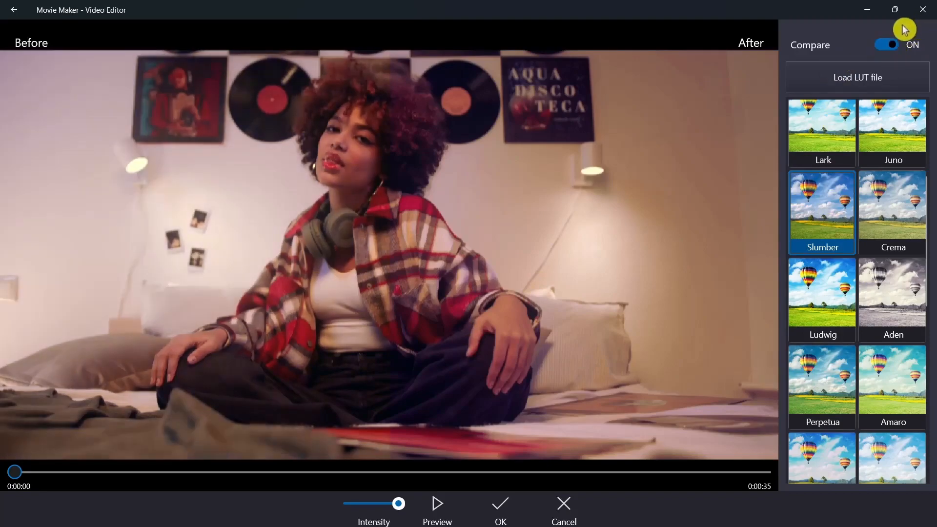
click(886, 49)
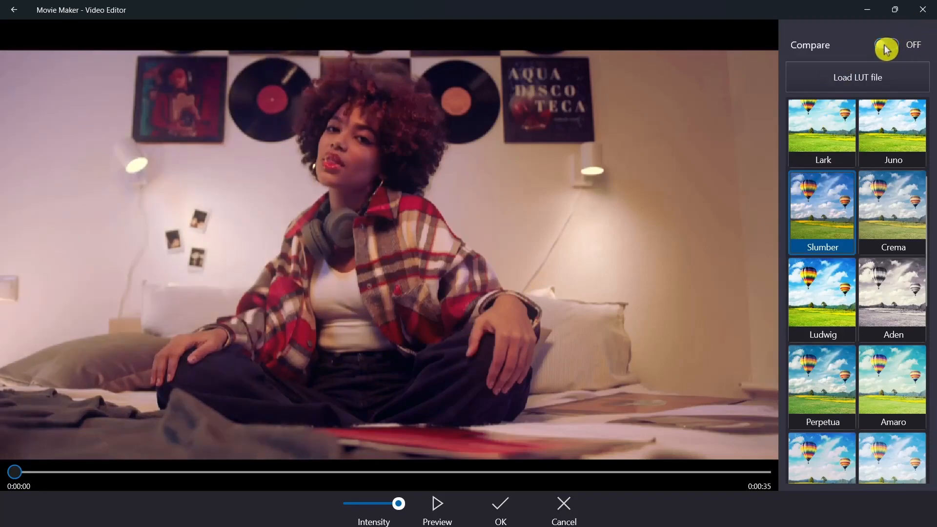
scroll(876, 449, down, 5)
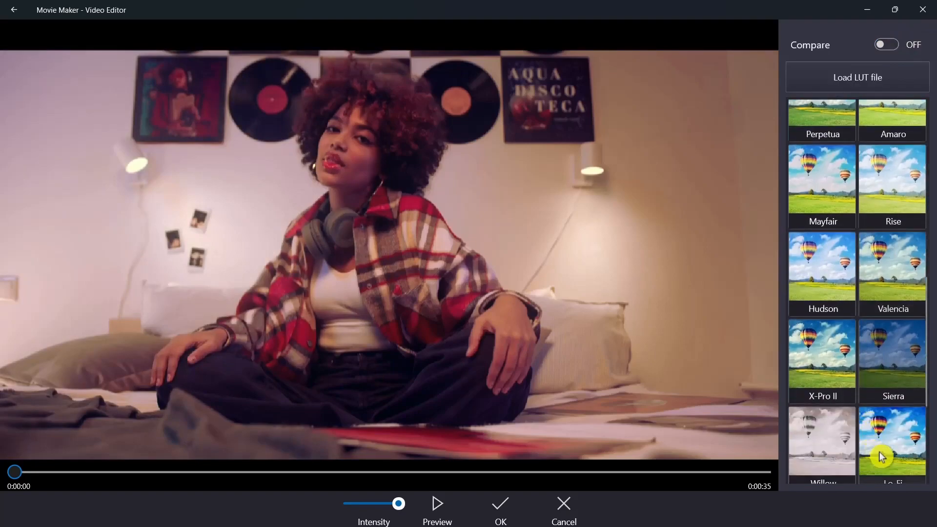
scroll(871, 341, down, 3)
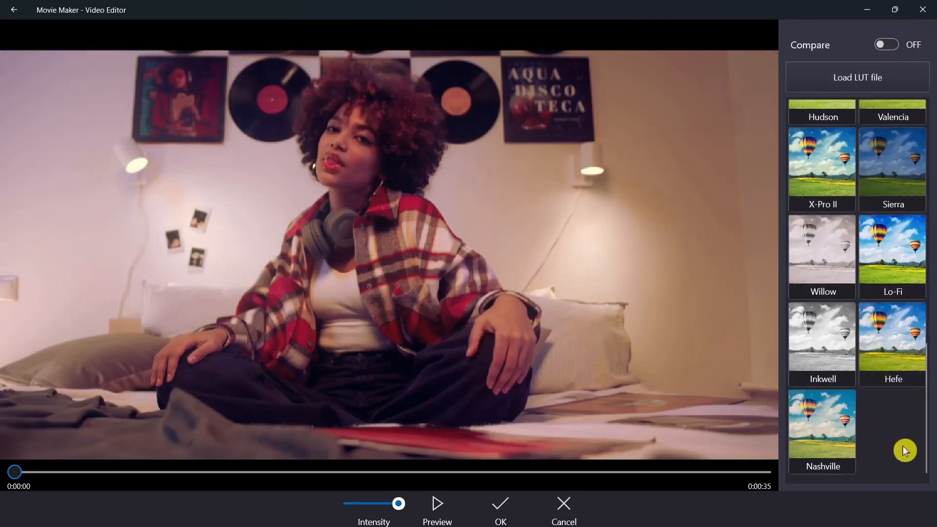
scroll(884, 293, up, 8)
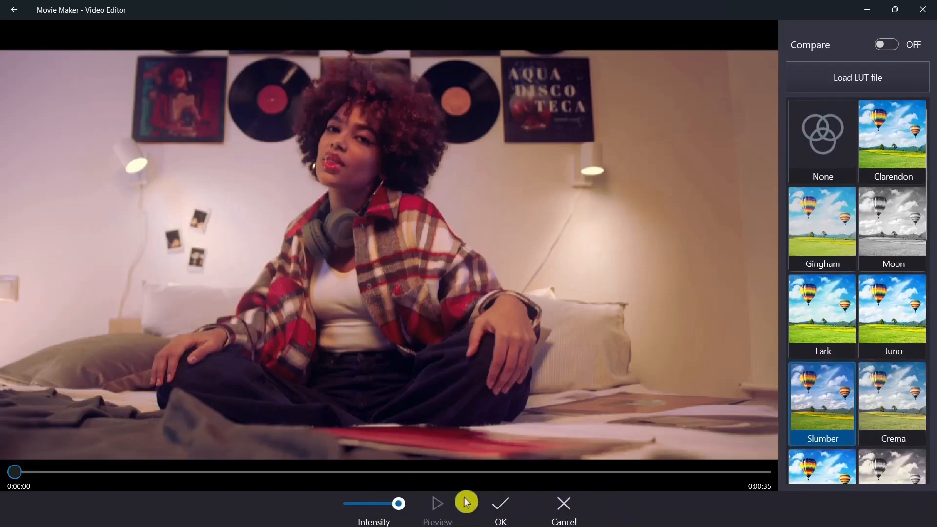
Step: Preview and accept the Slumber grade, and play the graded clip briefly in the project
click(442, 517)
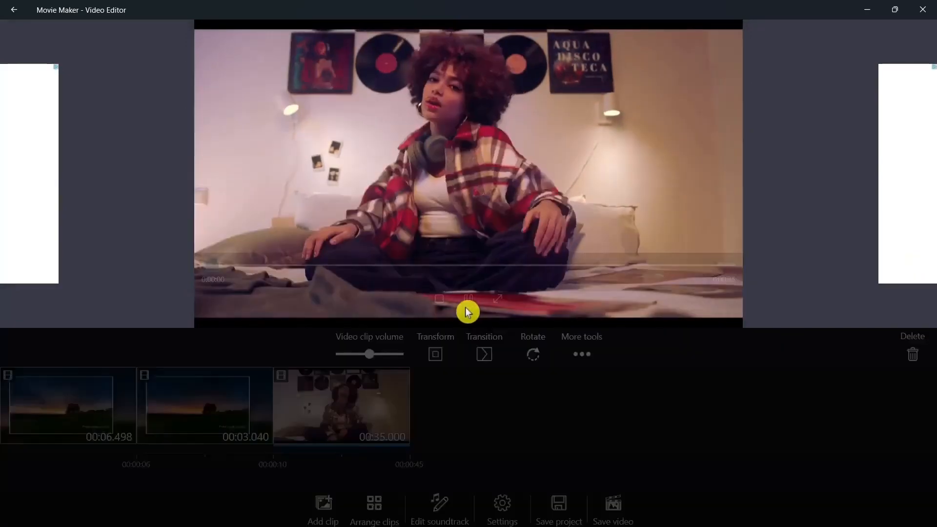
click(446, 307)
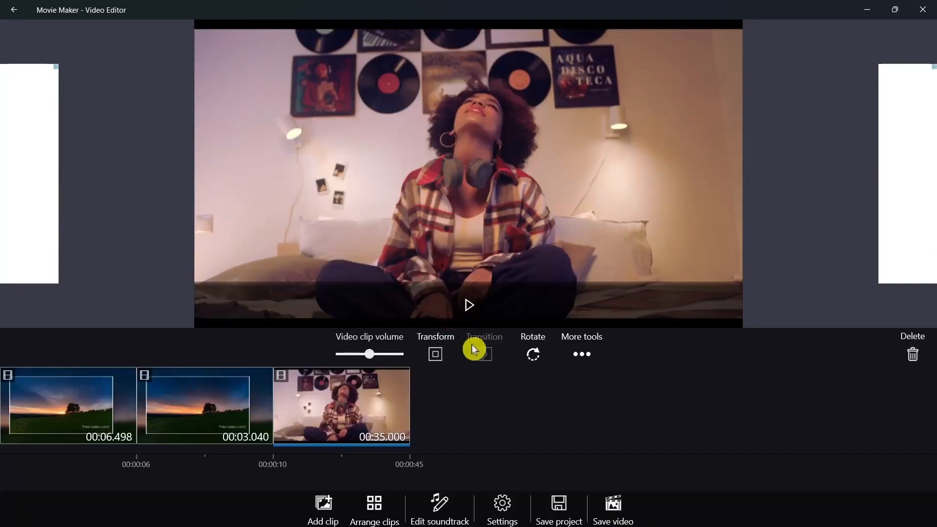
Step: Try visual effect 02 on the woman's clip, and preview it
click(591, 362)
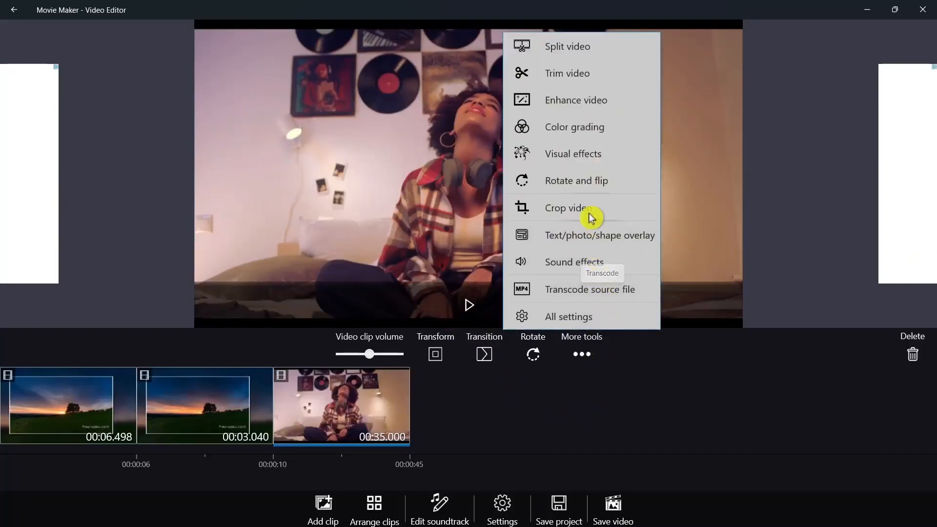
click(586, 163)
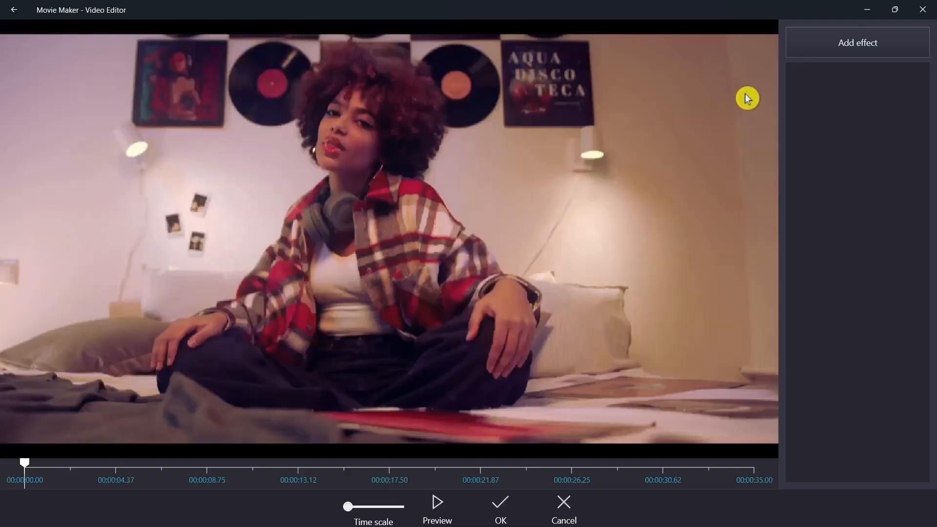
click(872, 40)
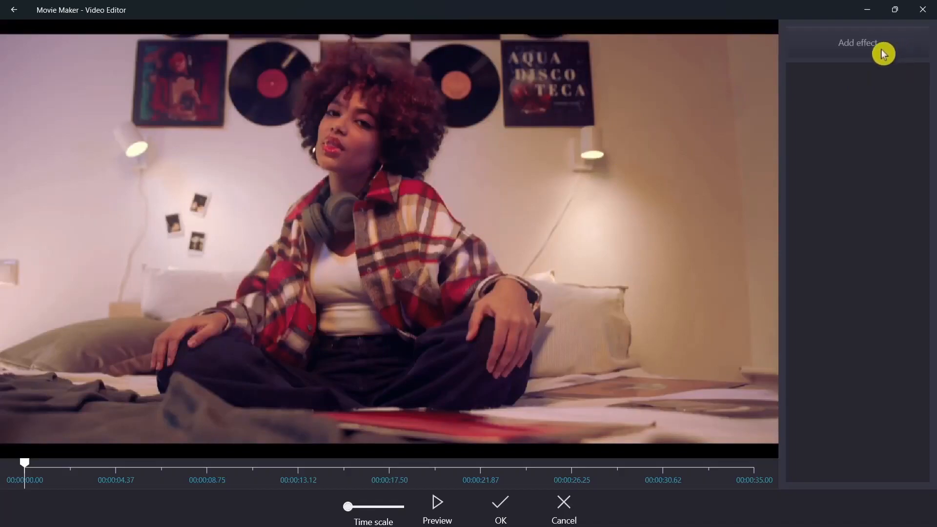
click(854, 49)
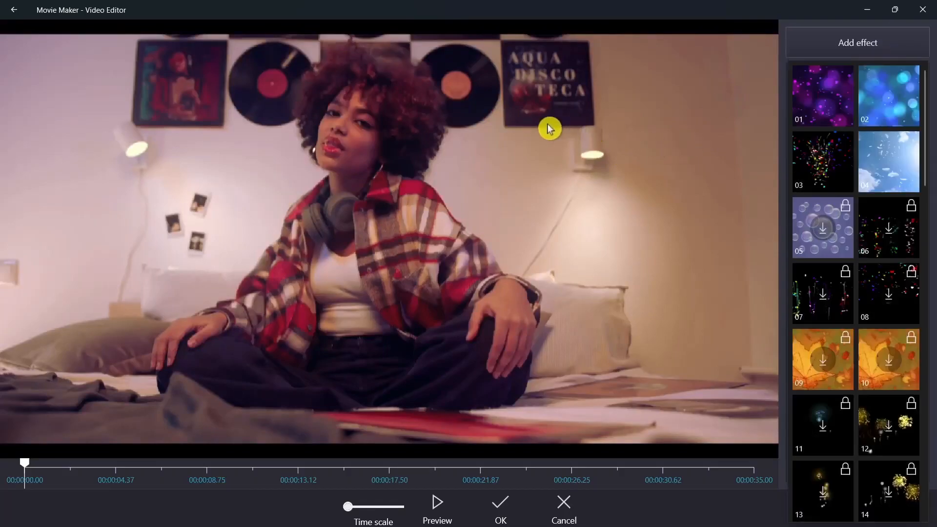
scroll(903, 371, down, 4)
scroll(908, 244, up, 4)
click(911, 100)
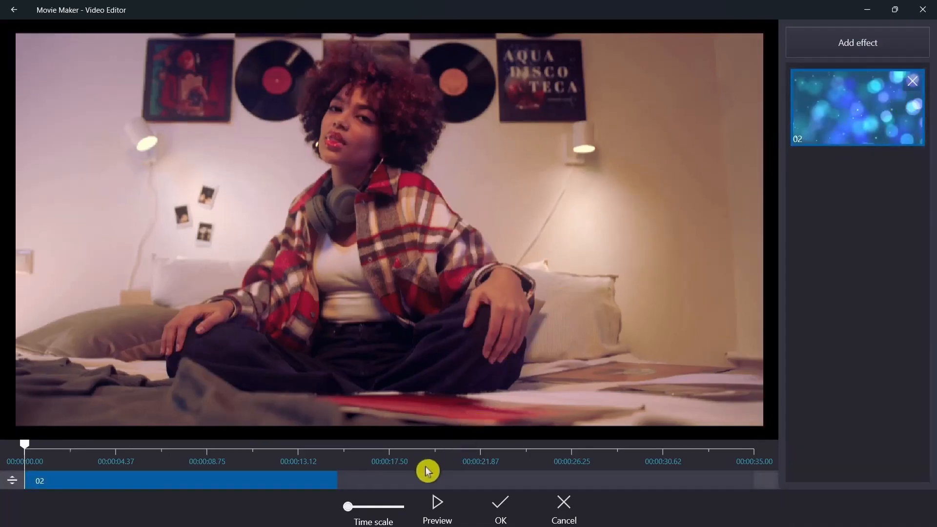
click(448, 508)
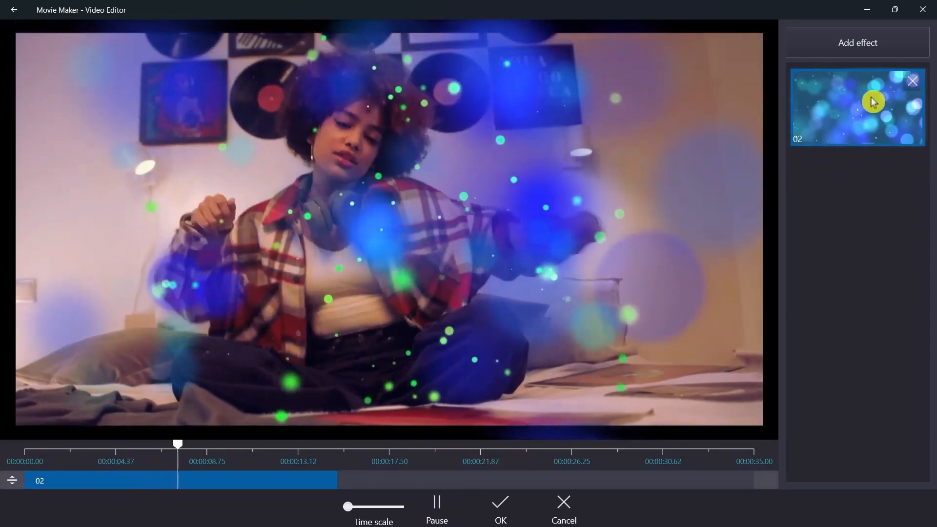
Step: Replace visual effect 02 with effect 04 on the woman's clip, preview it briefly, and discard the visual effects
click(914, 88)
click(874, 38)
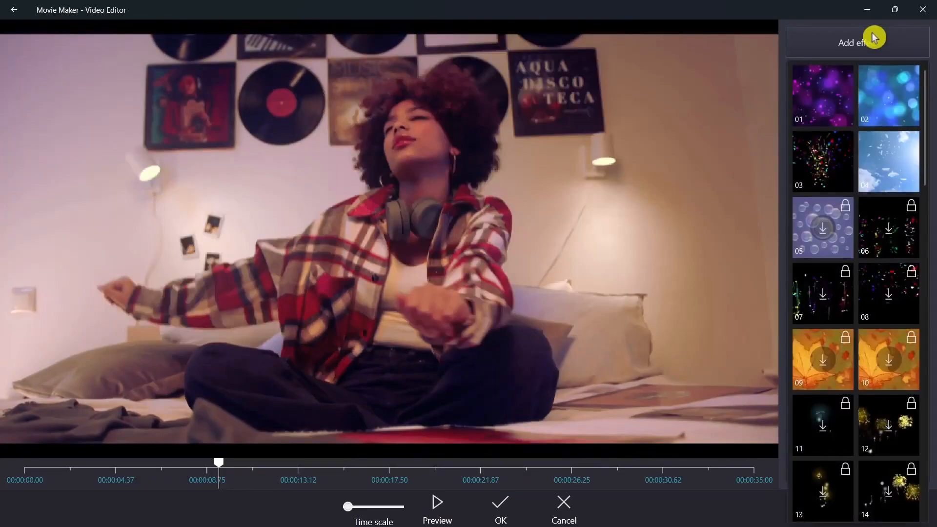
click(889, 159)
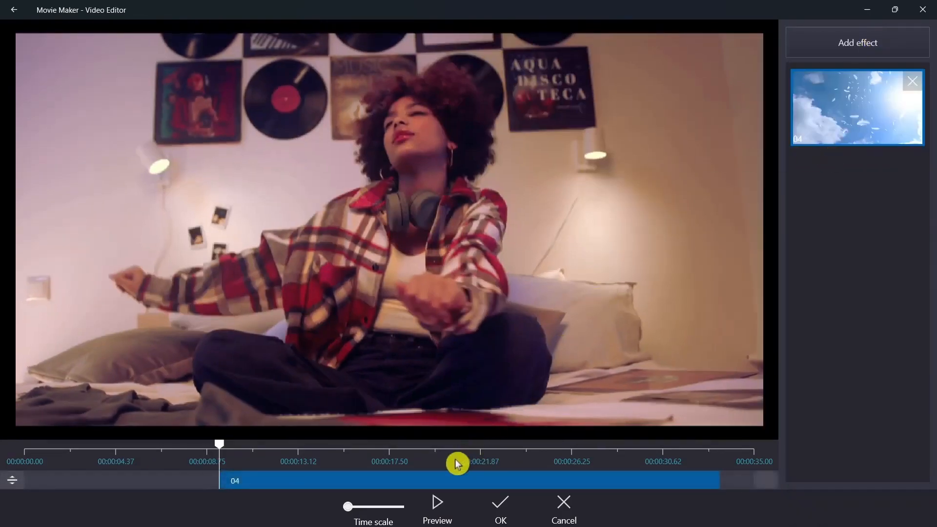
click(442, 520)
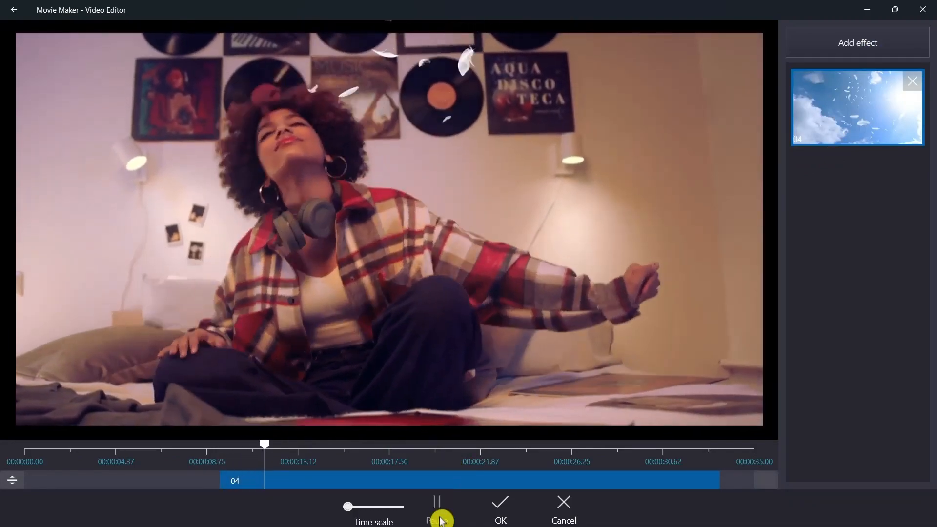
click(442, 520)
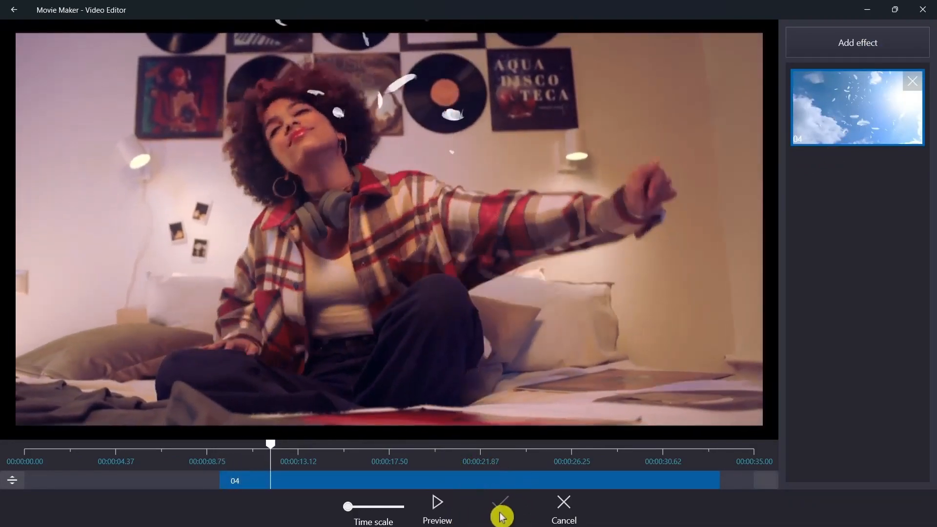
click(563, 518)
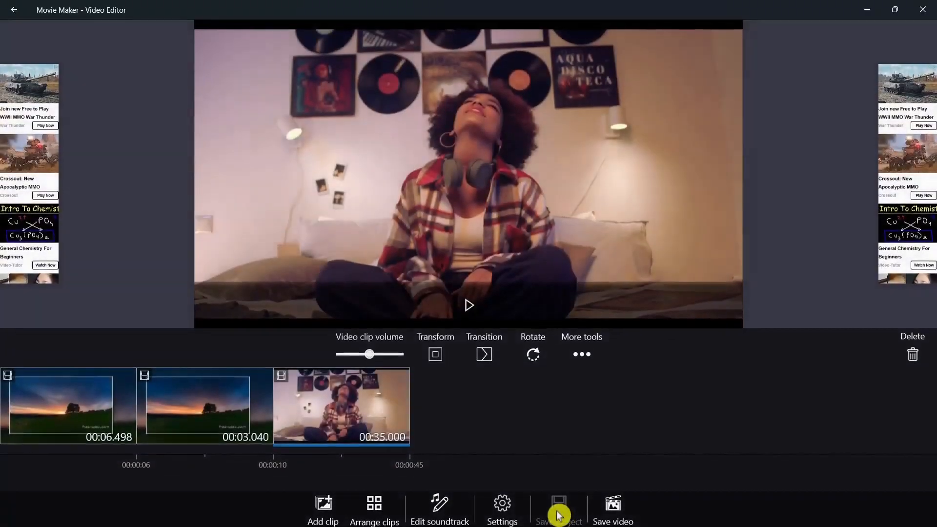
Step: Try turning the woman's clip upside down with Rotate and flip, and discard the change
click(584, 354)
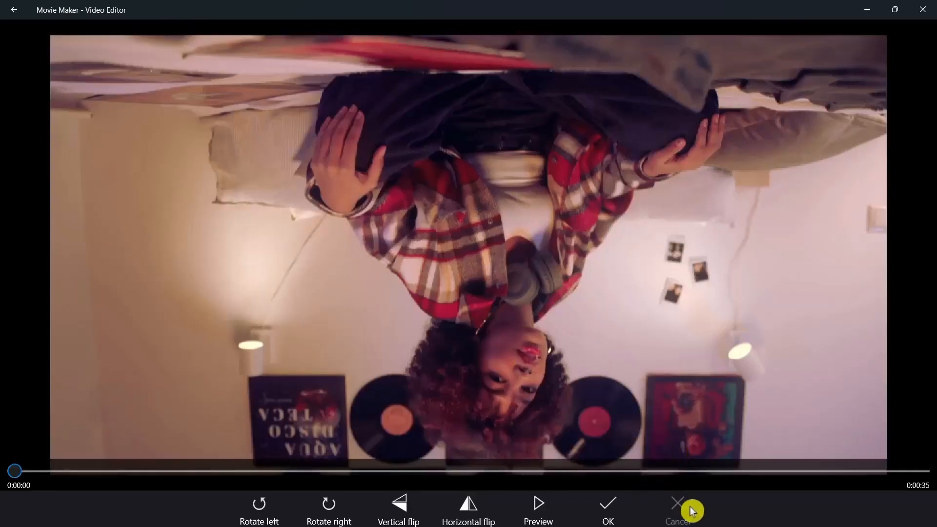
click(682, 510)
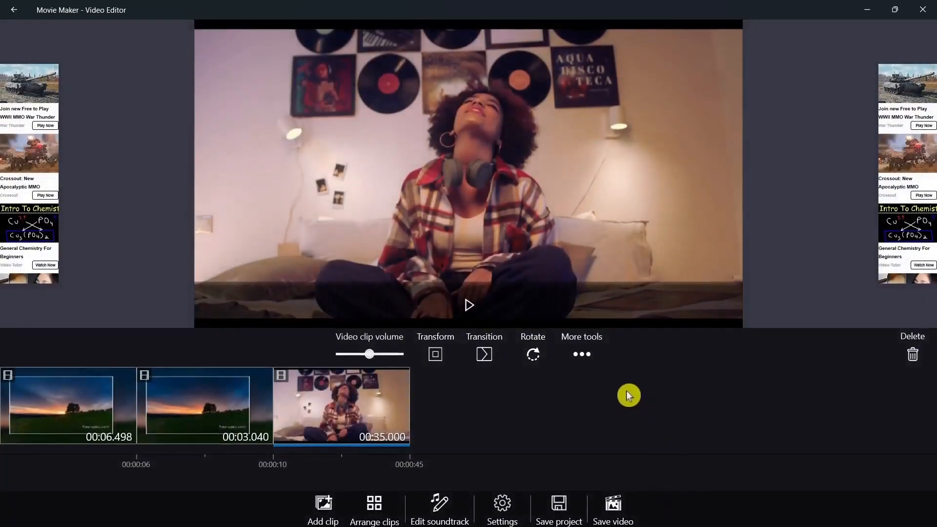
Step: Add a Zoom text overlay to the woman's clip, enlarge it, and change its wording to "Dancing"
click(587, 348)
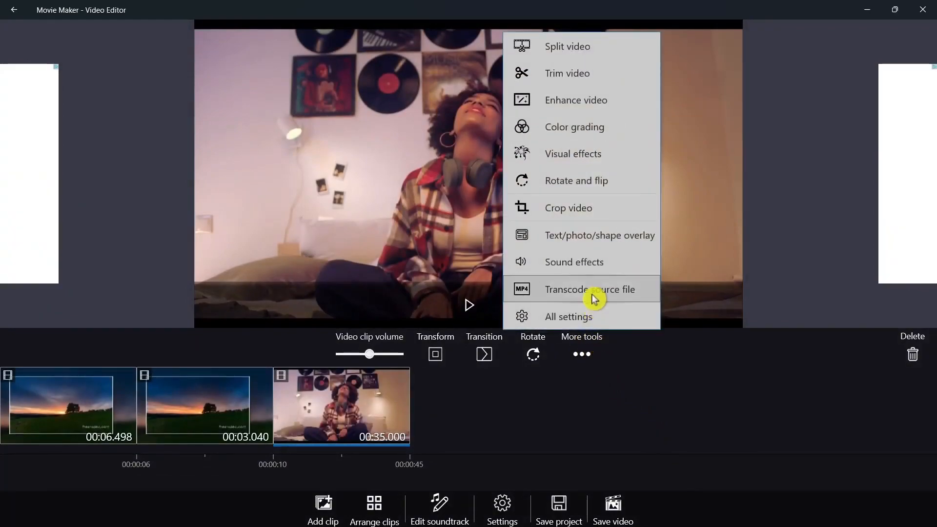
click(627, 248)
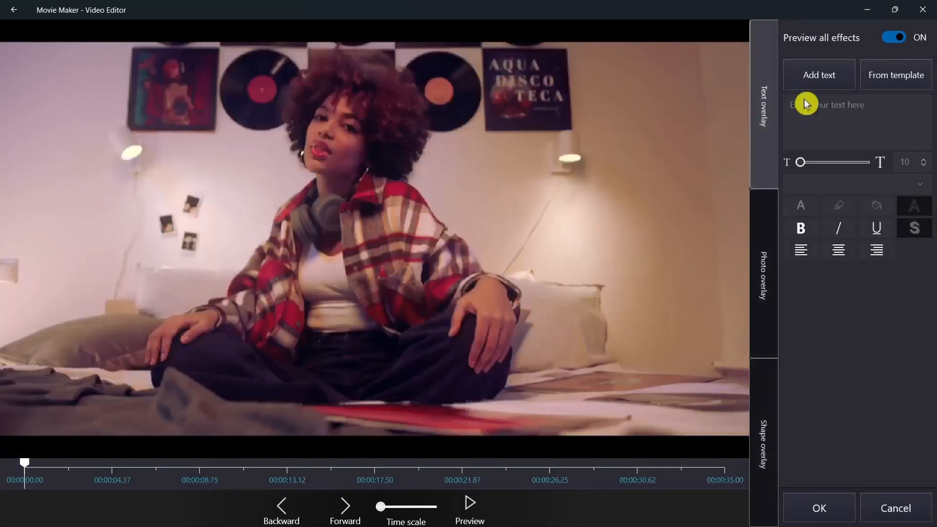
click(819, 77)
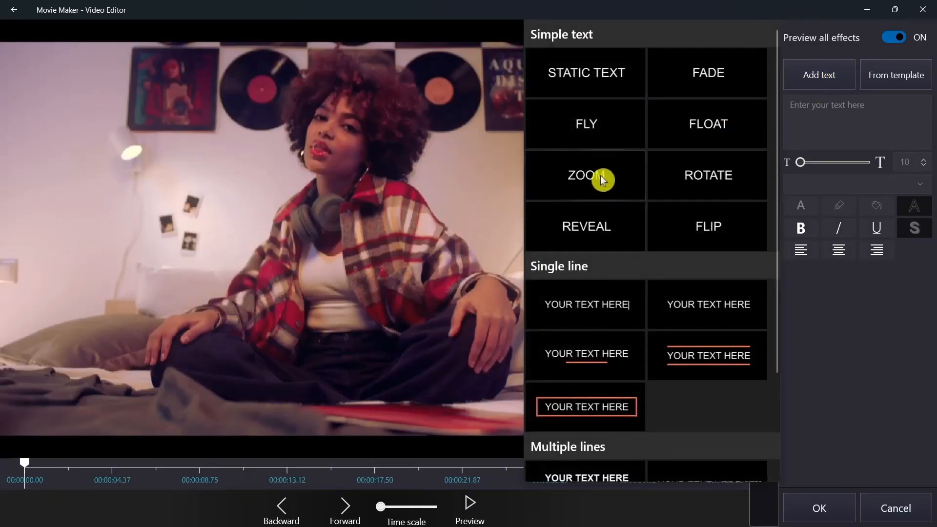
click(599, 178)
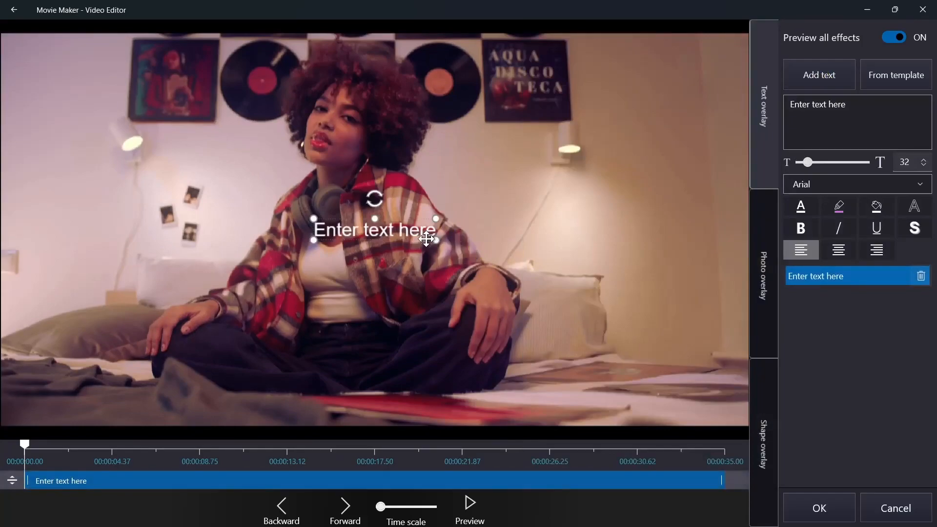
drag(436, 240, 553, 314)
click(861, 114)
text(Dancing)
Step: Set the "Dancing" text to size 124 in the Bodoni MT font
drag(819, 162, 838, 169)
click(812, 187)
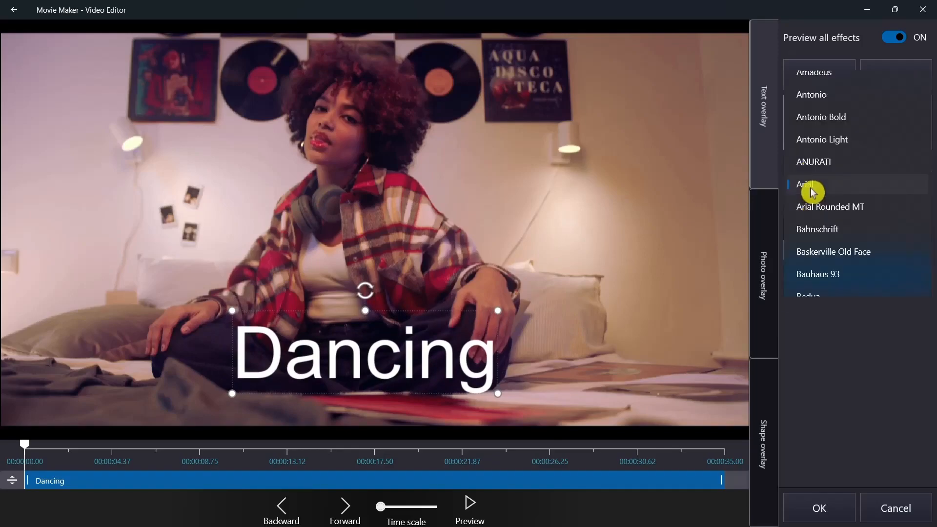
scroll(830, 219, down, 3)
click(859, 297)
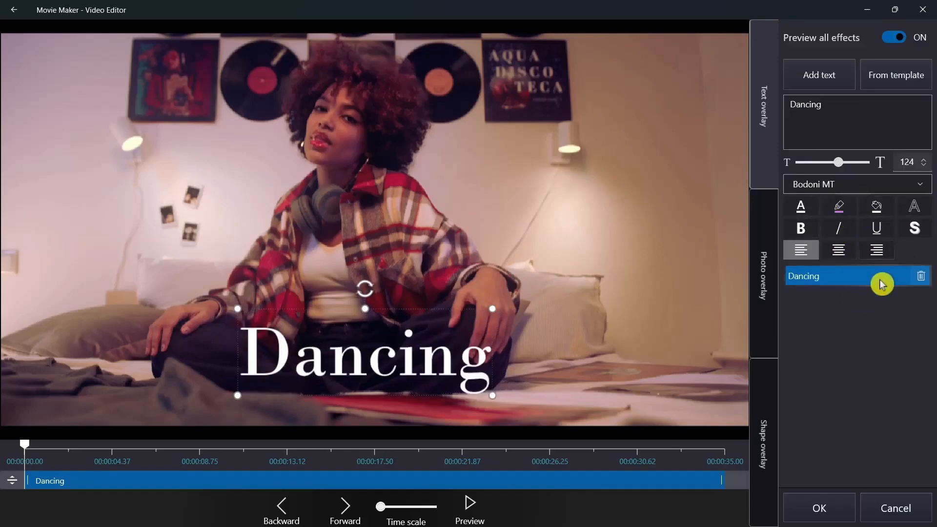
click(850, 253)
click(851, 253)
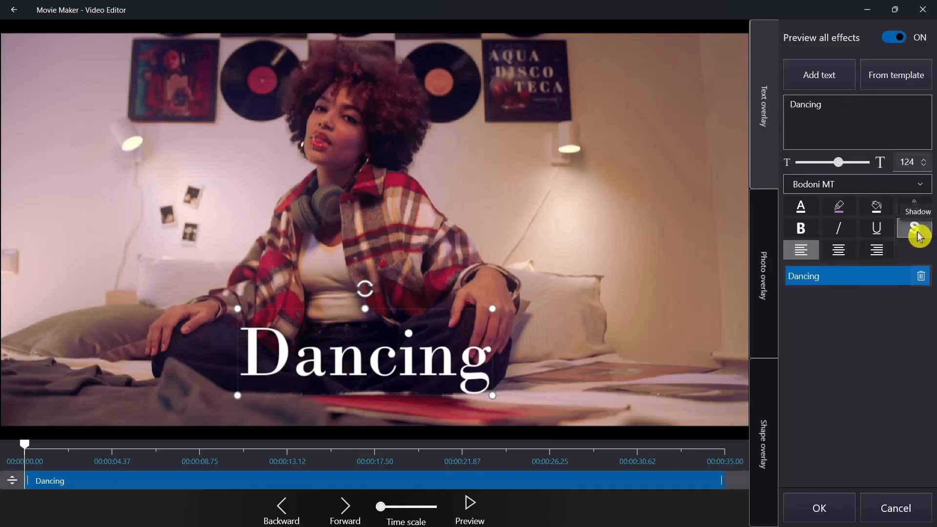
Step: Give the "Dancing" text a thin red outline with RGB 237, 41, 57
click(907, 232)
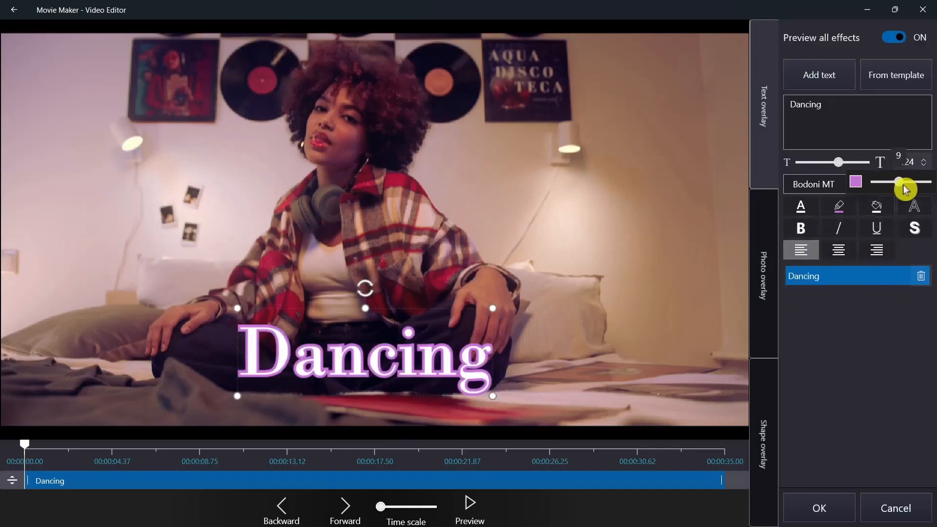
drag(904, 189, 883, 189)
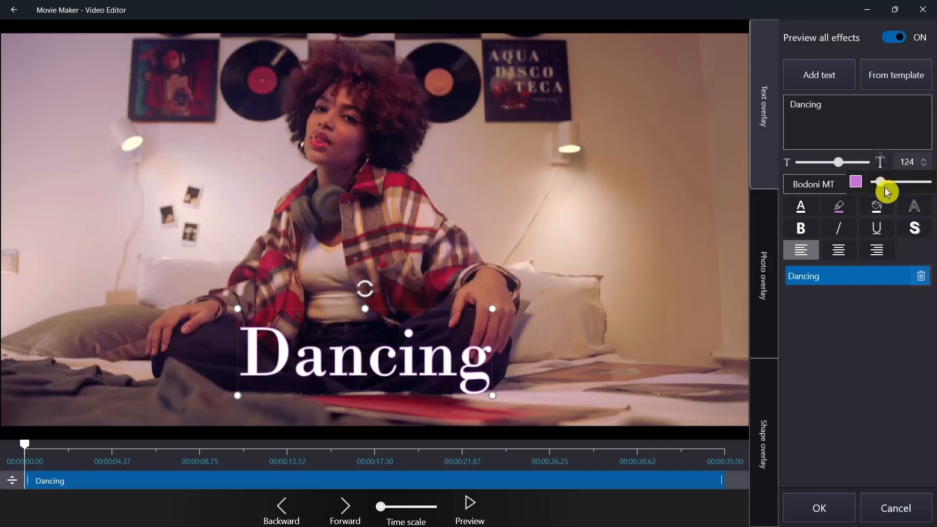
click(858, 184)
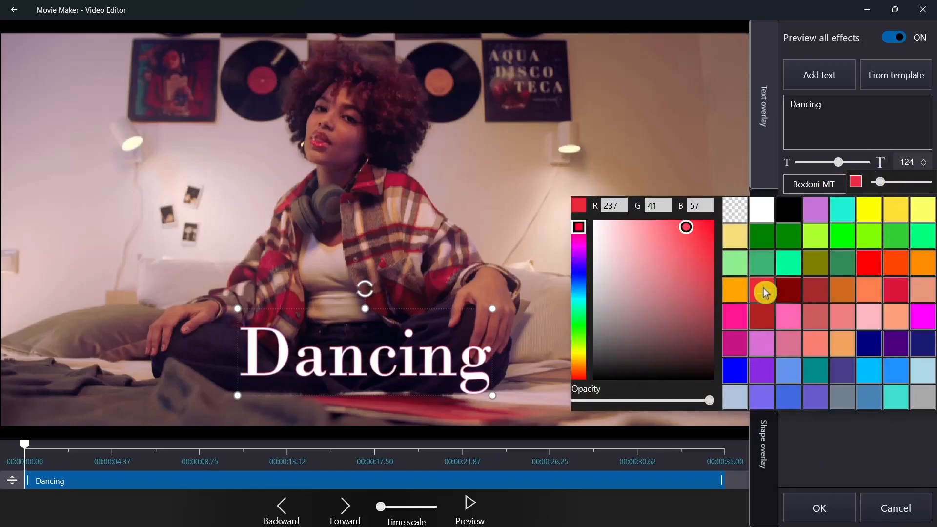
click(843, 457)
drag(882, 191, 893, 188)
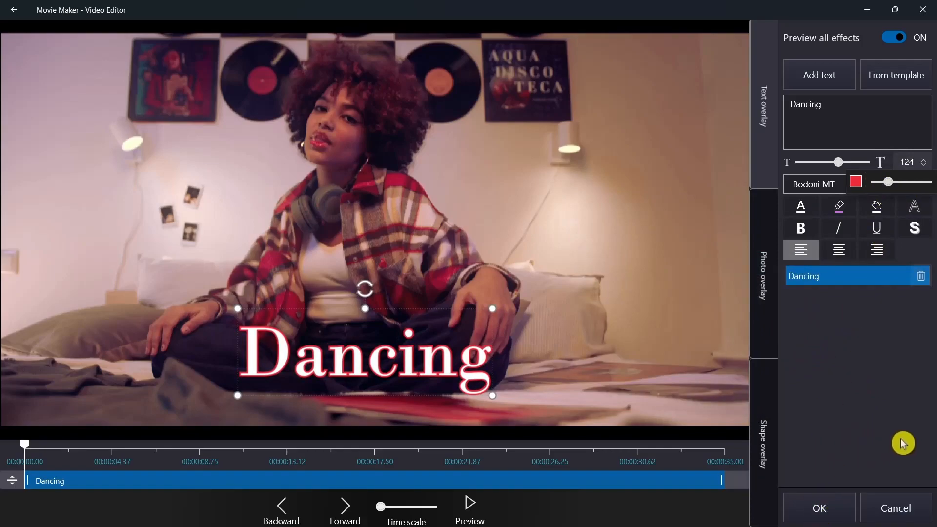
Step: Add the photo 20230626_201904_0000 from the Pictures folder as an overlay, enlarge it, and place it left of the woman's head
click(764, 288)
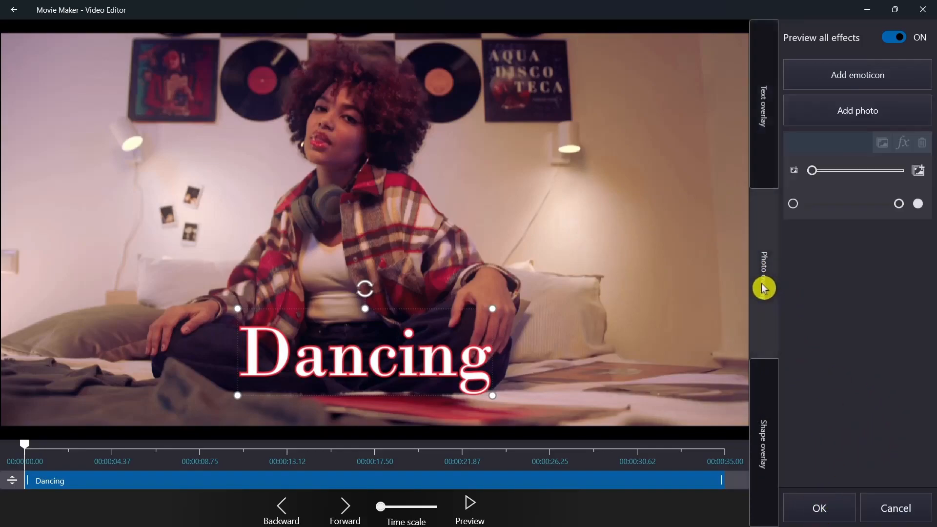
click(861, 120)
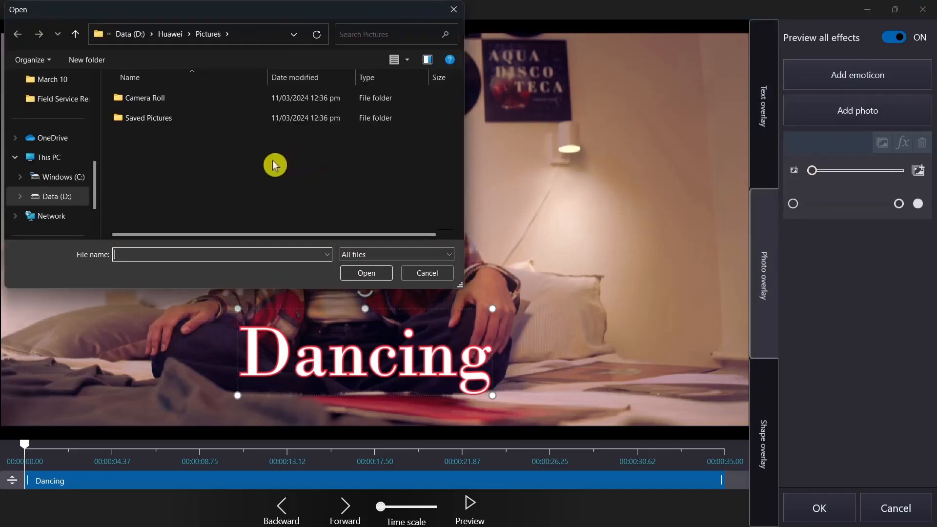
scroll(74, 146, up, 5)
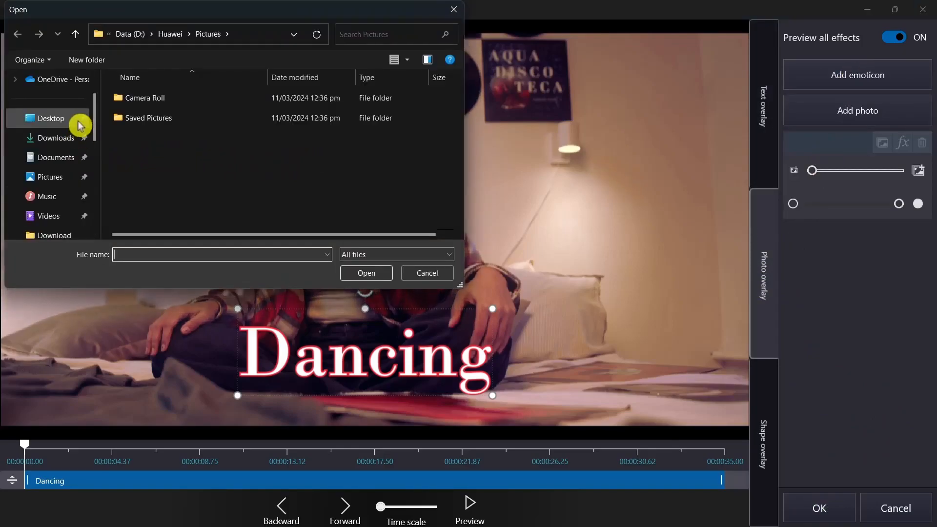
click(63, 177)
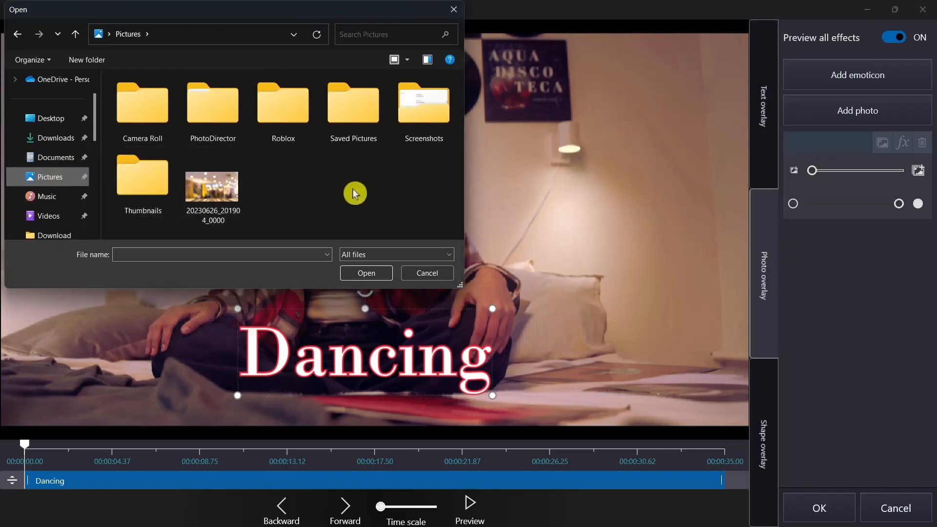
double_click(212, 187)
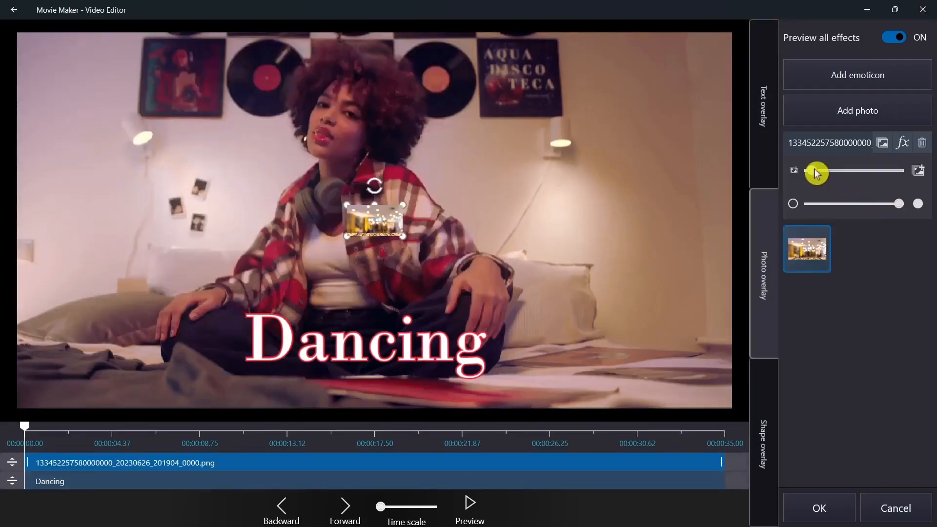
drag(813, 170, 832, 171)
drag(368, 209, 168, 147)
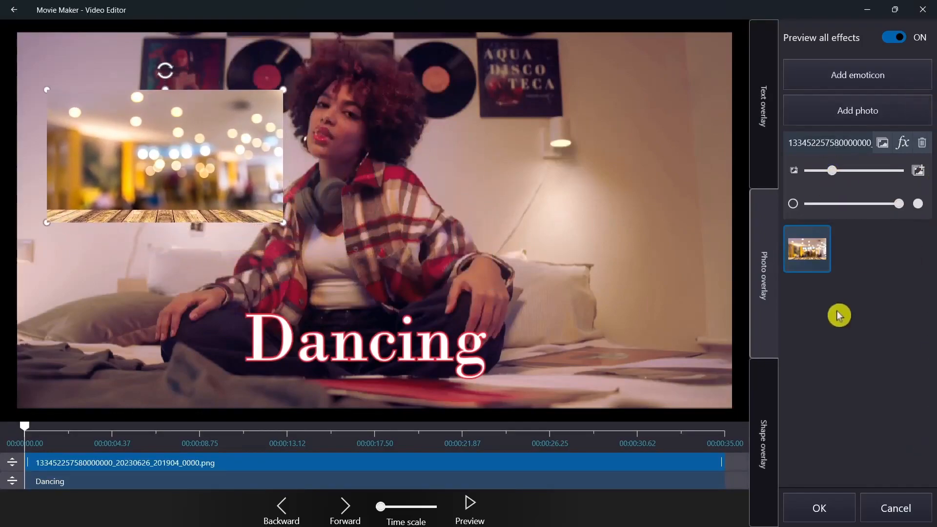
Step: Try to add a circle shape overlay, and decline the Pro version purchase
click(769, 477)
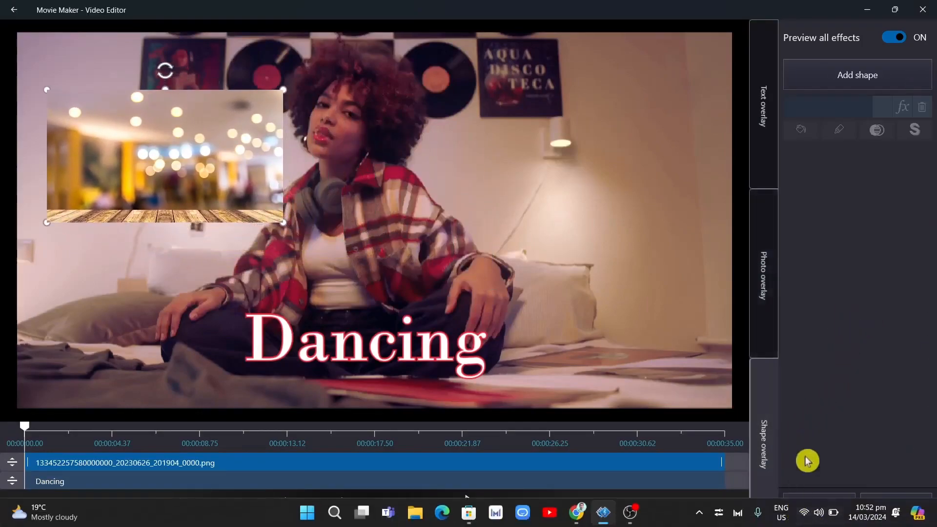
click(873, 77)
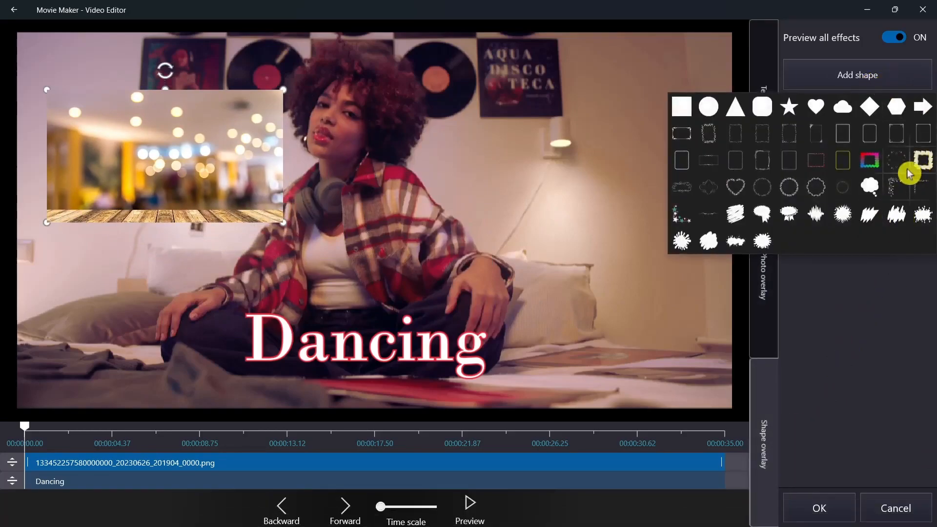
click(719, 116)
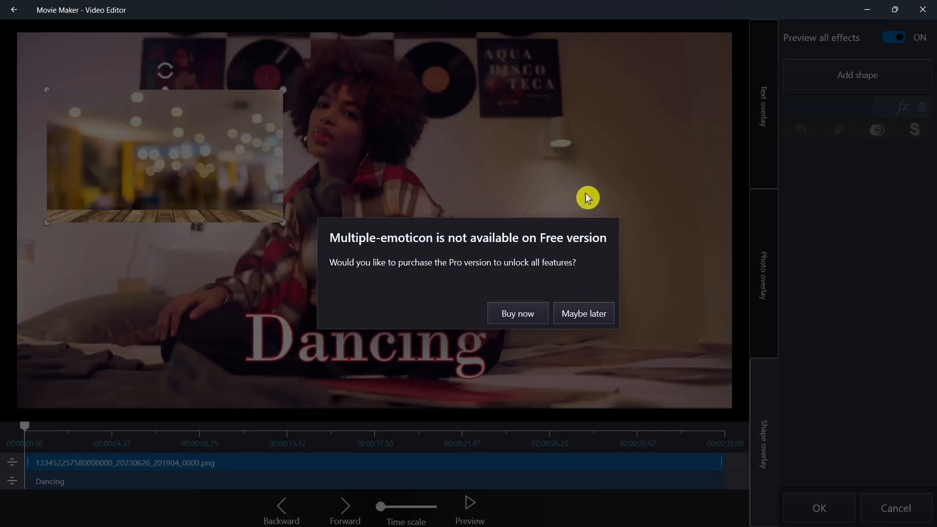
click(584, 313)
Step: Move the photo overlay to the right of the woman's head, and discard all the clip's overlays
click(761, 119)
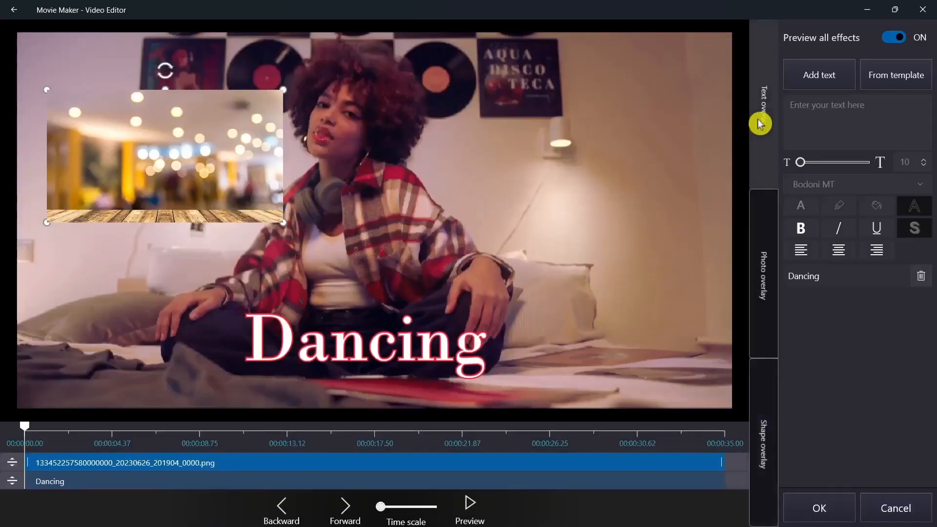
drag(193, 165, 616, 146)
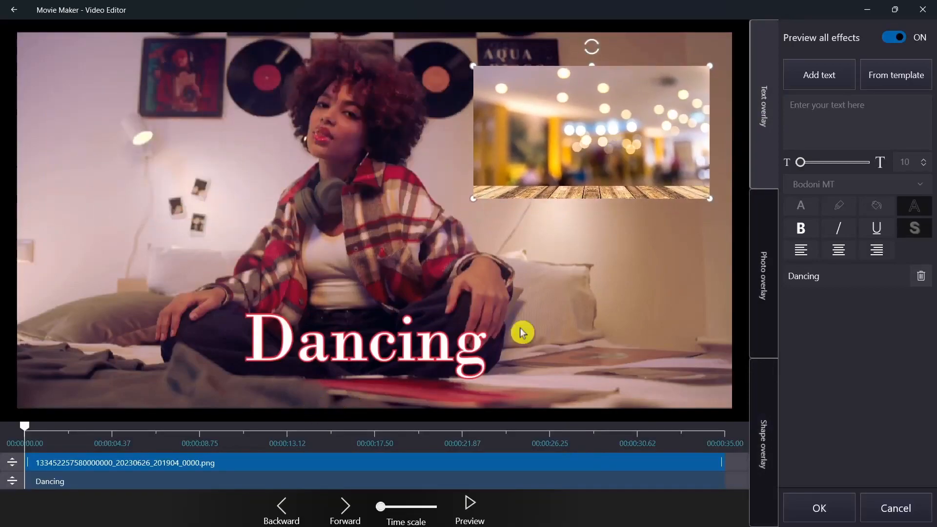
click(894, 507)
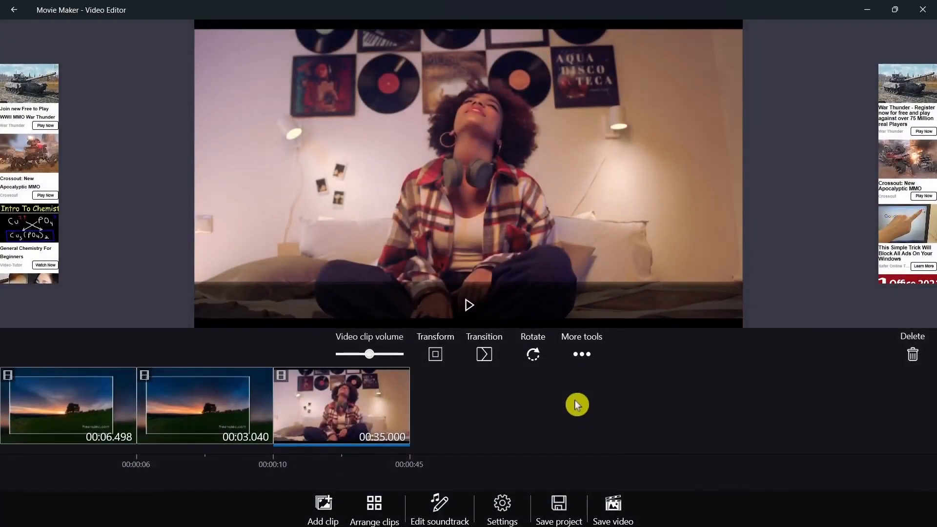
Step: Add a sound clip to the start of the woman's clip, and choose the Metal Bend sound effect for it
click(588, 361)
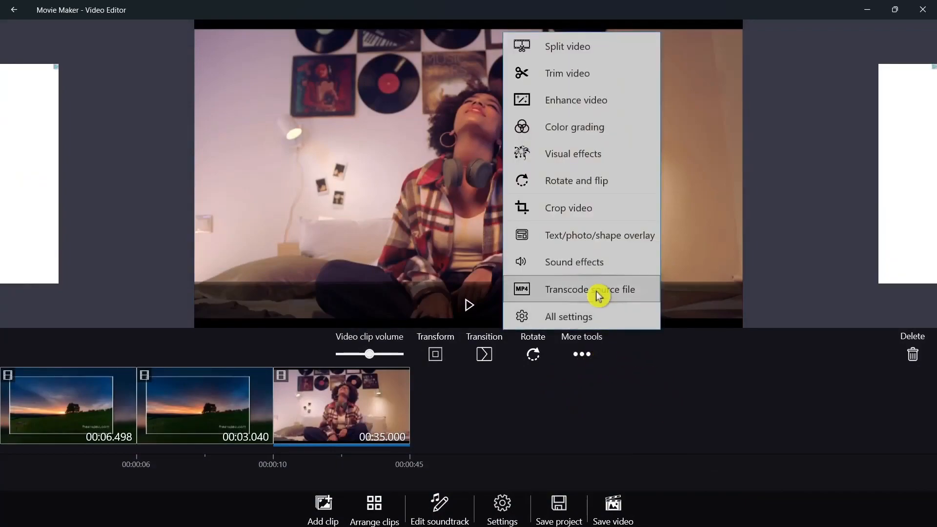
click(596, 268)
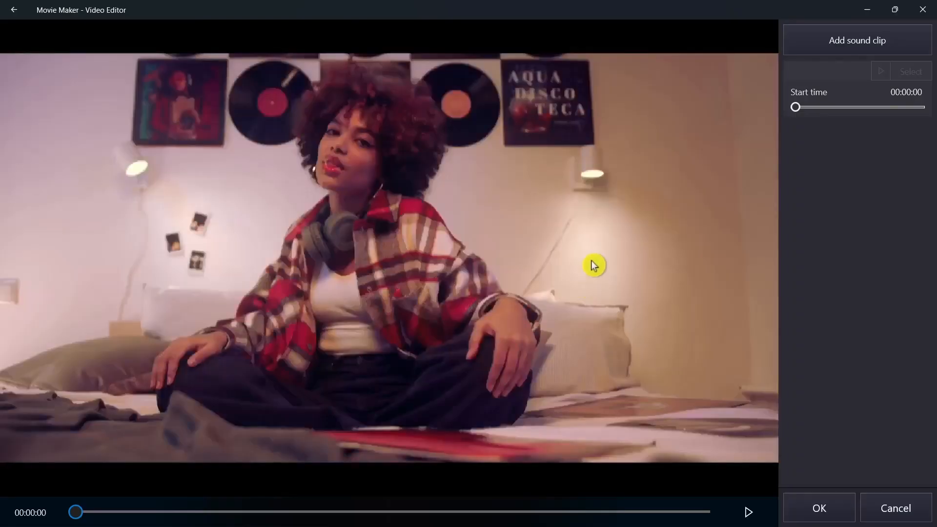
click(839, 37)
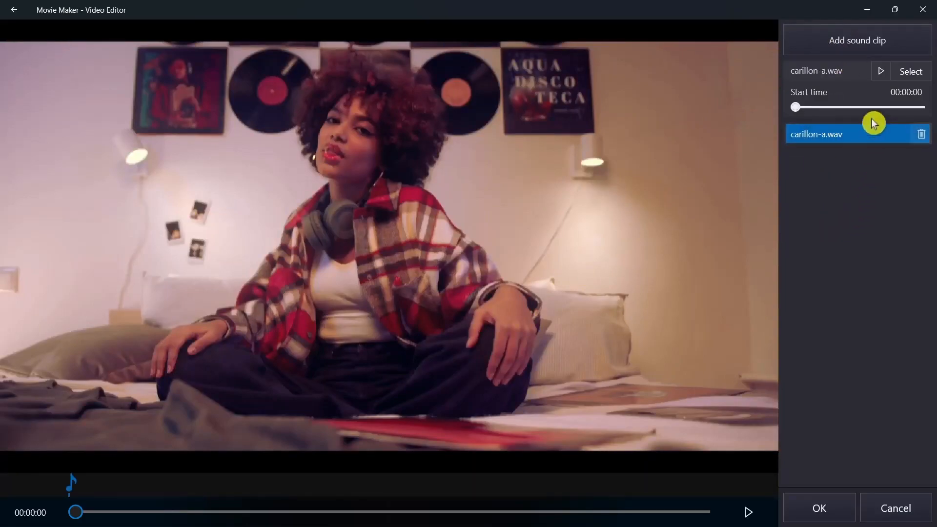
click(916, 72)
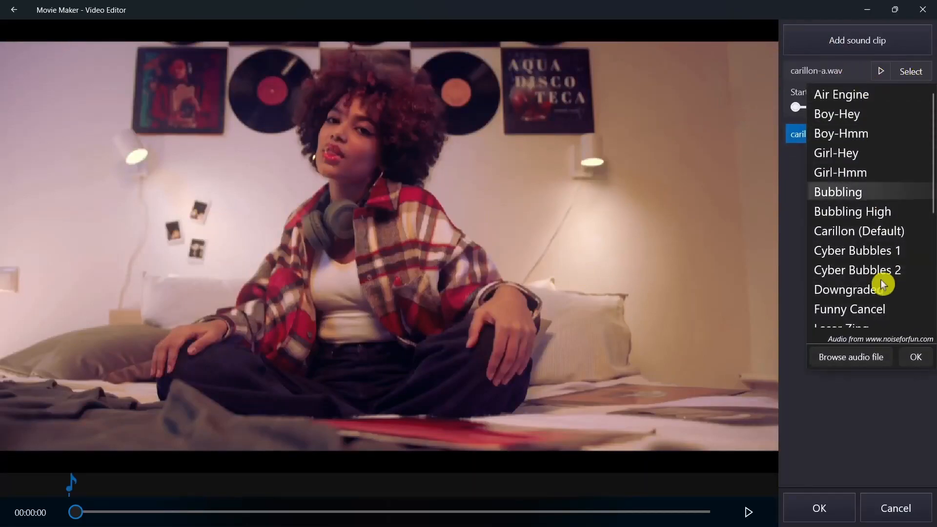
scroll(876, 194, down, 4)
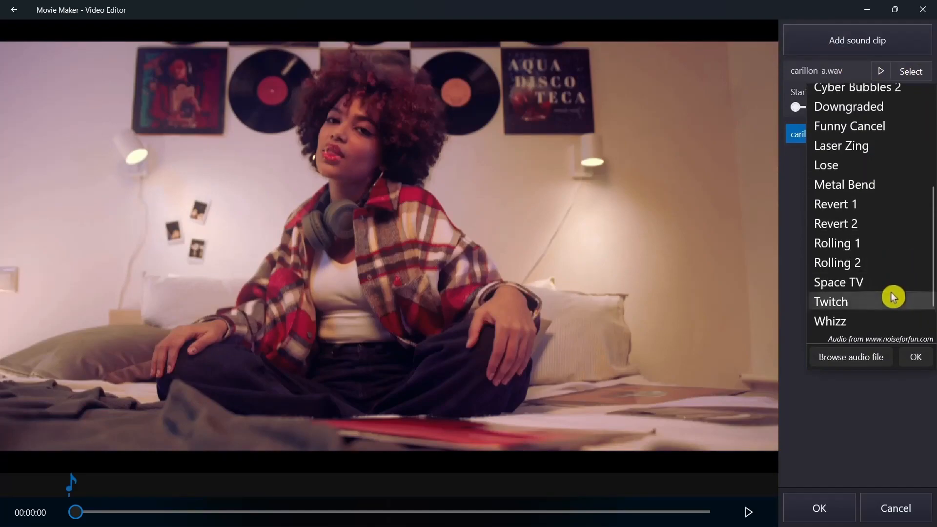
scroll(893, 297, up, 4)
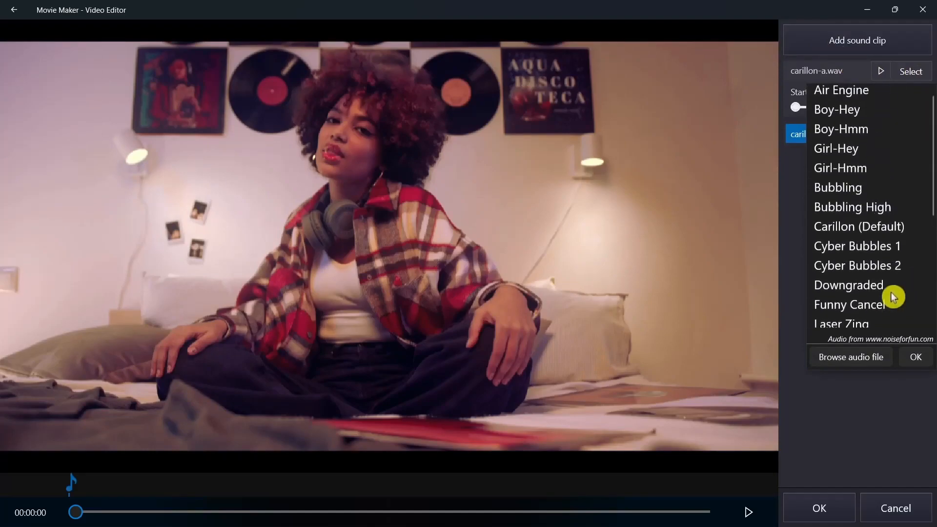
scroll(893, 195, down, 4)
click(874, 200)
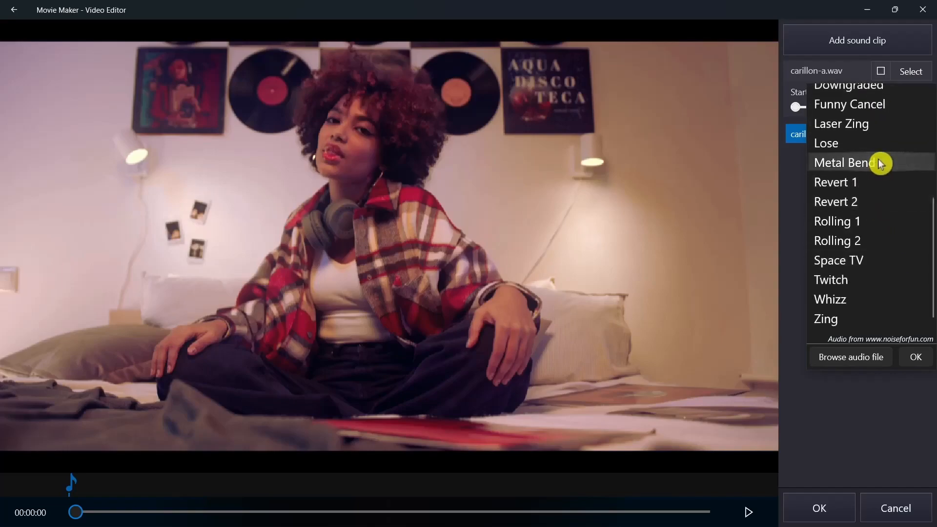
click(925, 361)
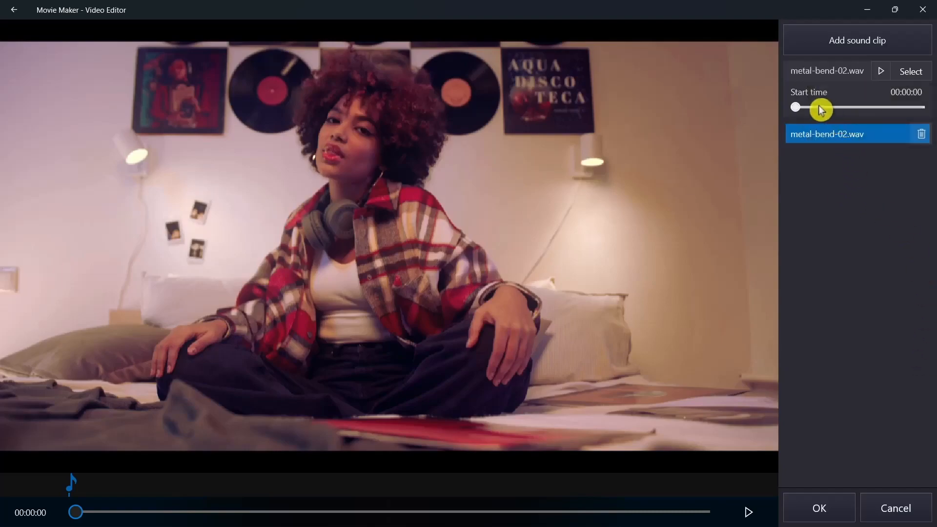
Step: Remove the Metal Bend sound from the woman's clip, and leave the sound effects without saving
click(923, 142)
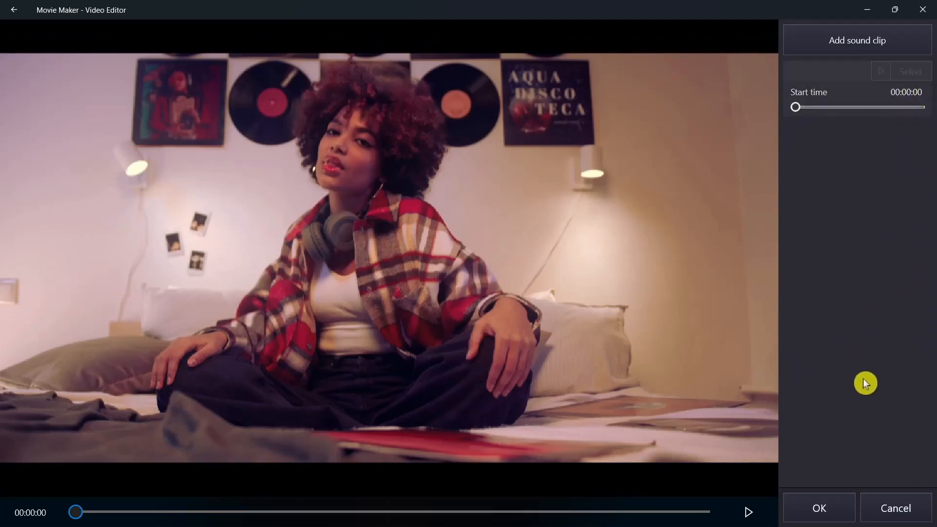
click(894, 510)
Step: Open the Transcode source file tool for the woman's clip, and leave it
click(585, 355)
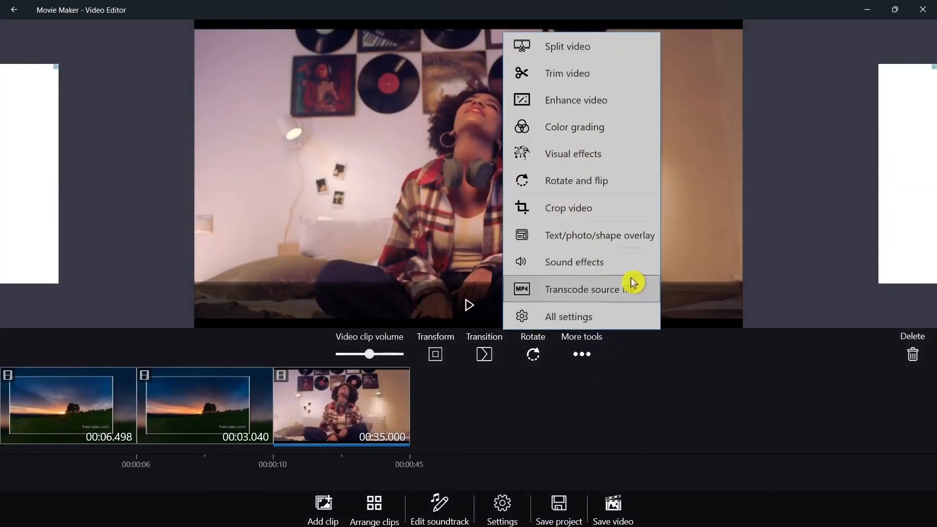
click(633, 285)
click(506, 497)
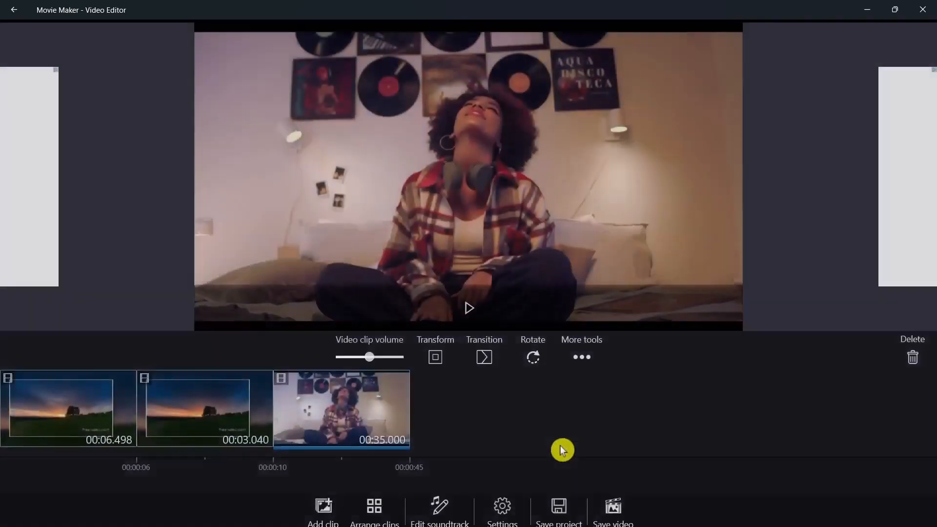
Step: Look through the general and transition settings of the woman's clip, and leave them unchanged
click(585, 353)
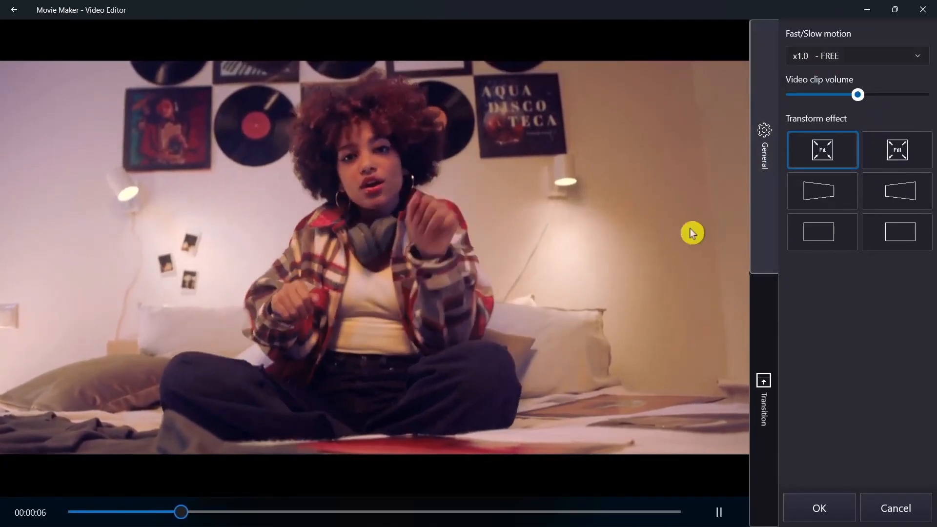
click(763, 373)
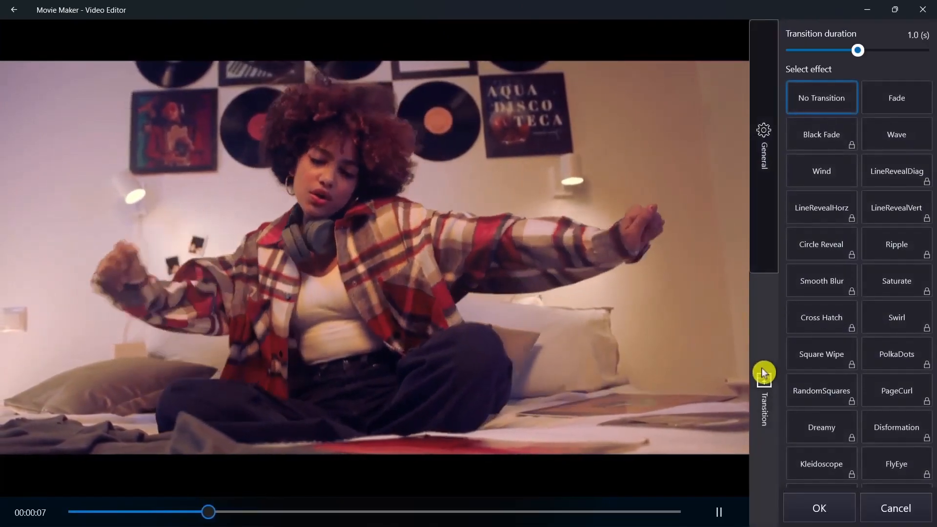
scroll(893, 352, down, 1)
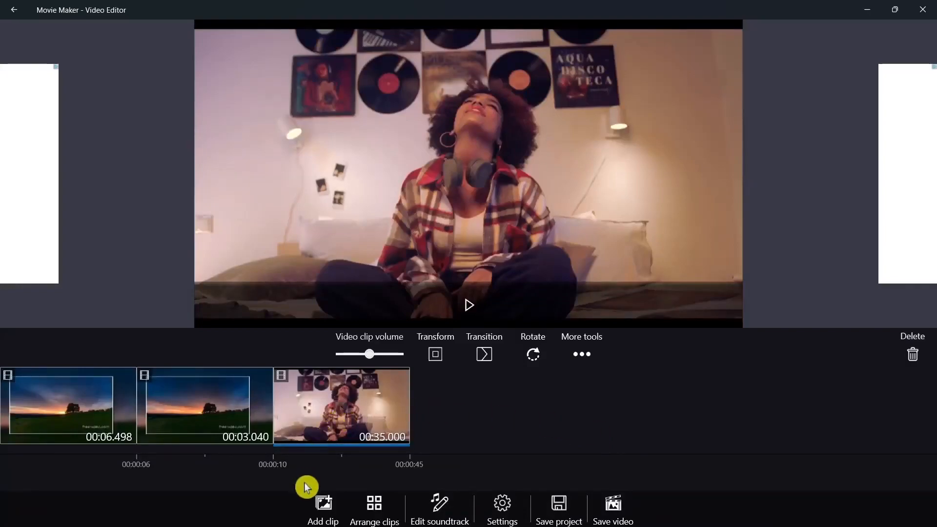
Step: Try rearranging the clips by moving the woman's clip to the front and back to the end, and discard the new order
click(377, 504)
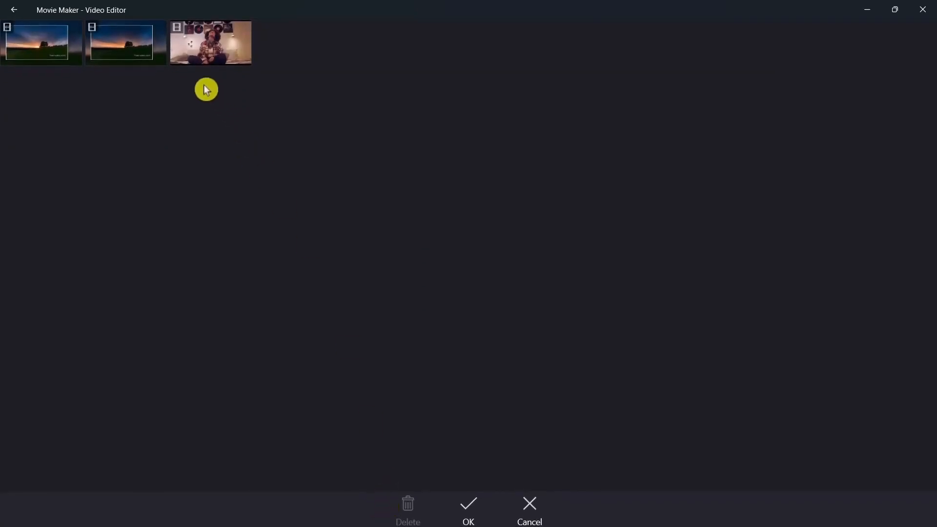
drag(103, 49, 34, 53)
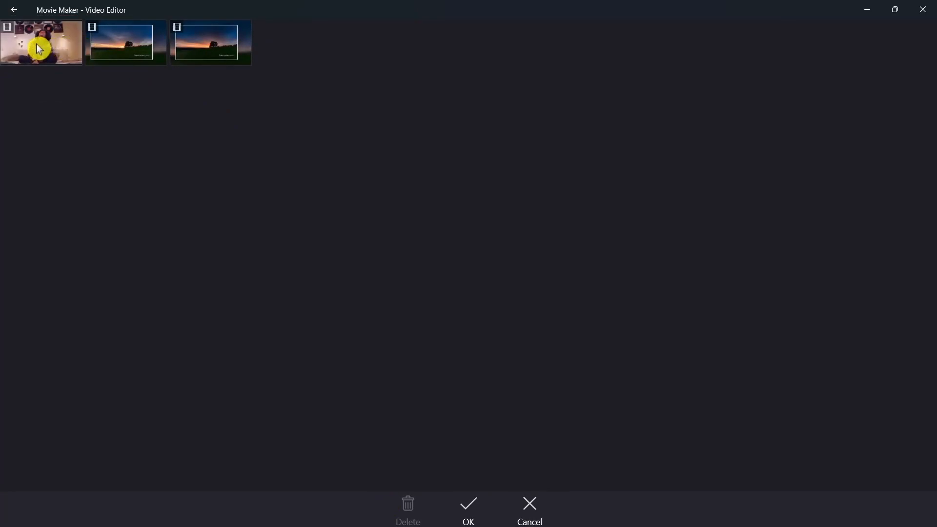
drag(40, 47, 265, 42)
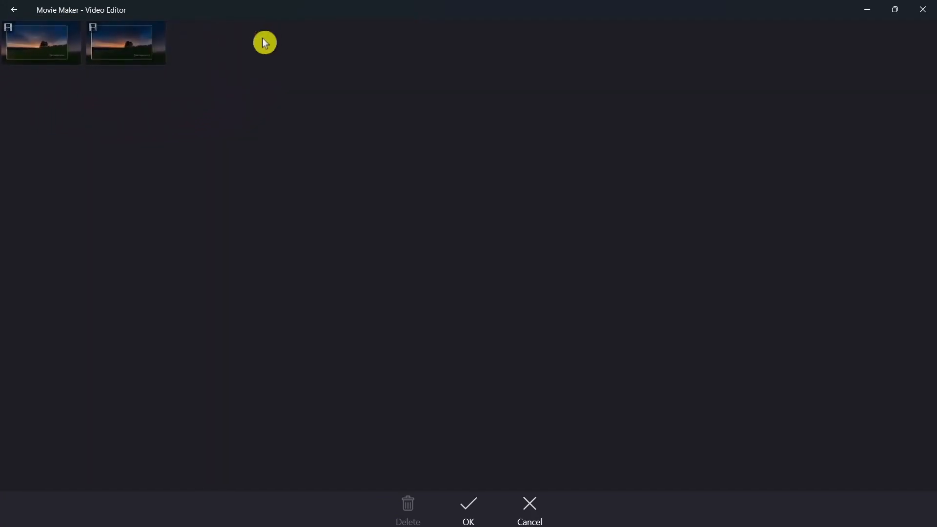
click(530, 510)
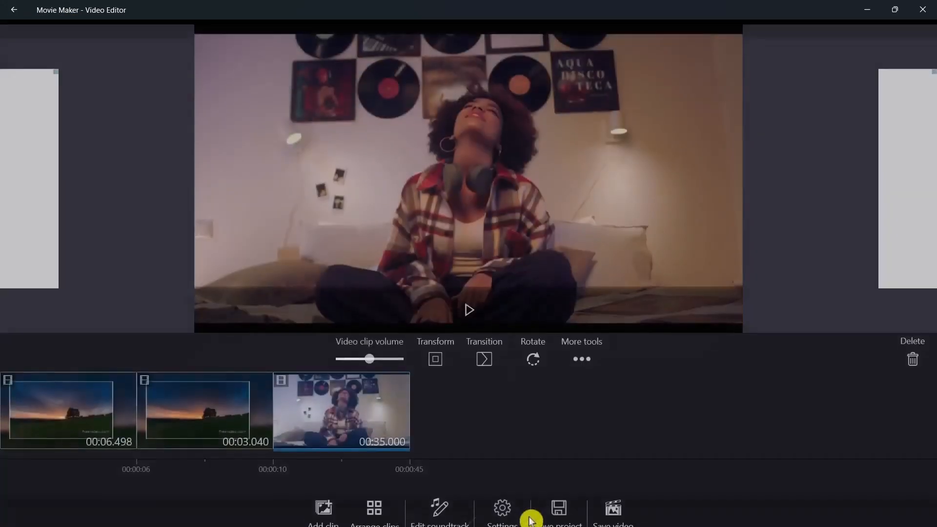
Step: Examine the soundtrack editor's music insertion and voice-over options with the cursor at the start of the woman's clip, and leave the editor
click(446, 521)
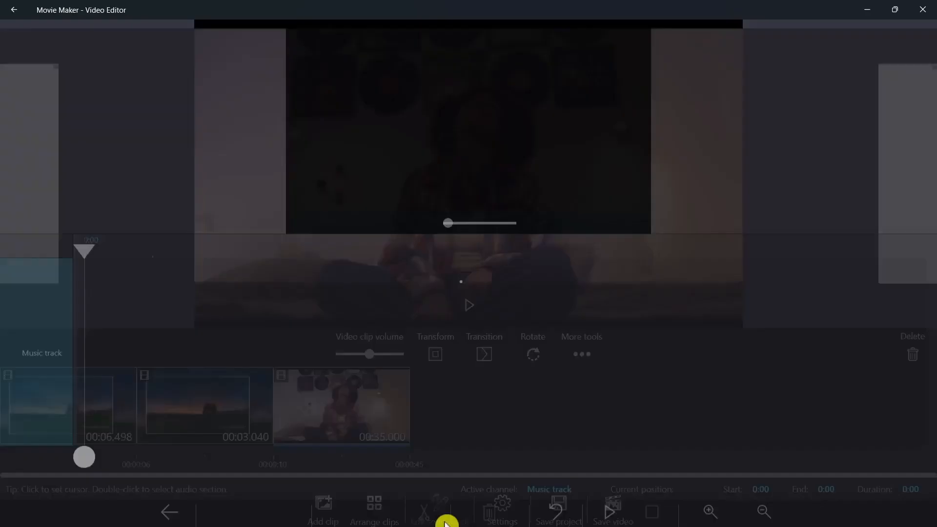
click(228, 507)
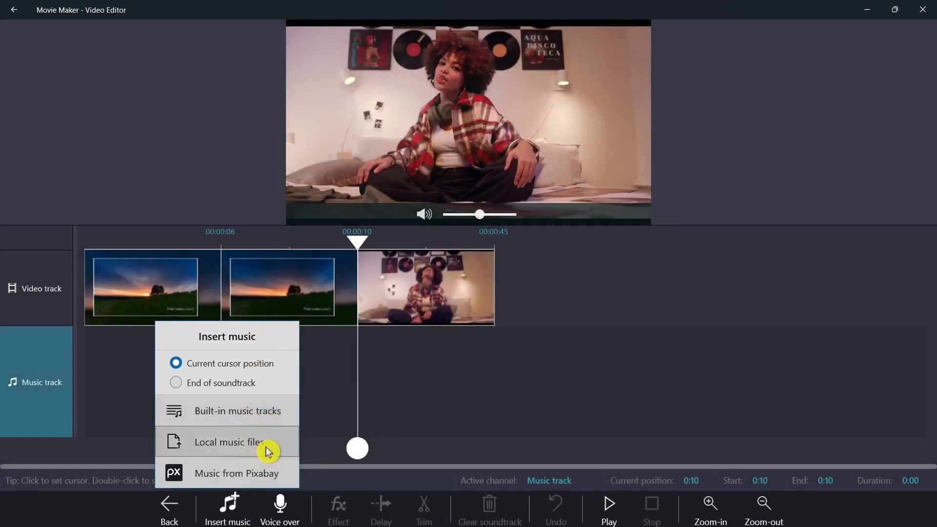
click(285, 521)
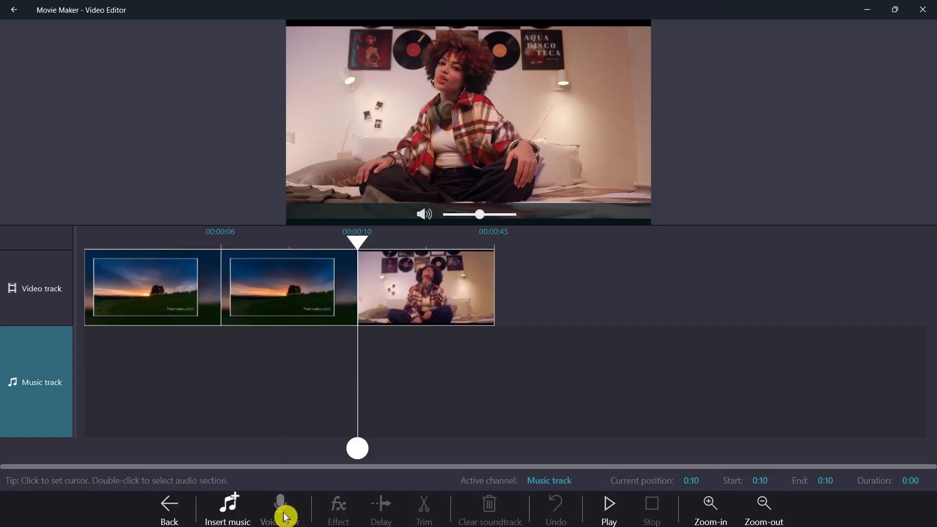
click(286, 516)
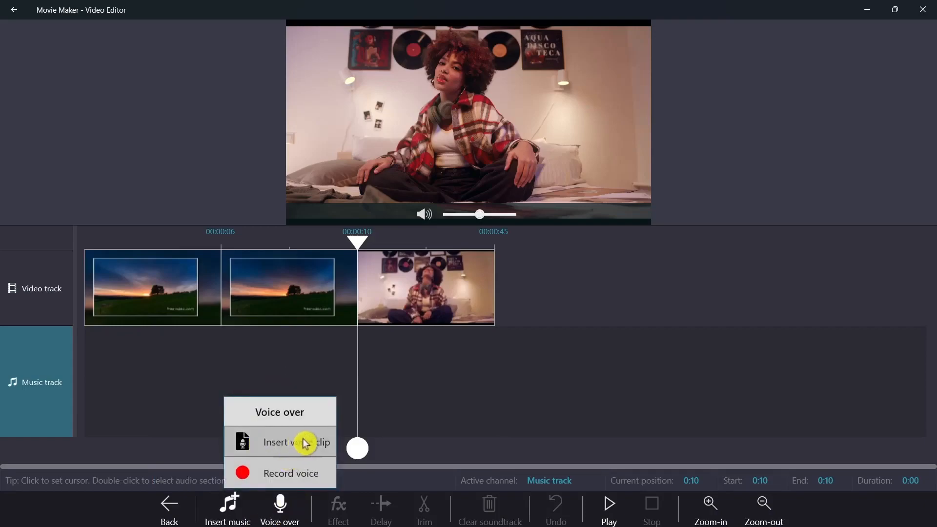
click(603, 383)
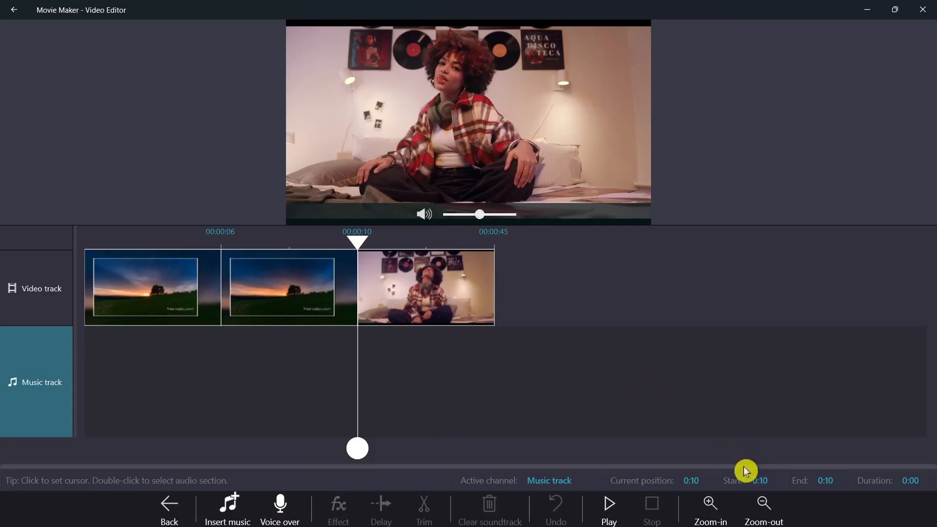
click(706, 510)
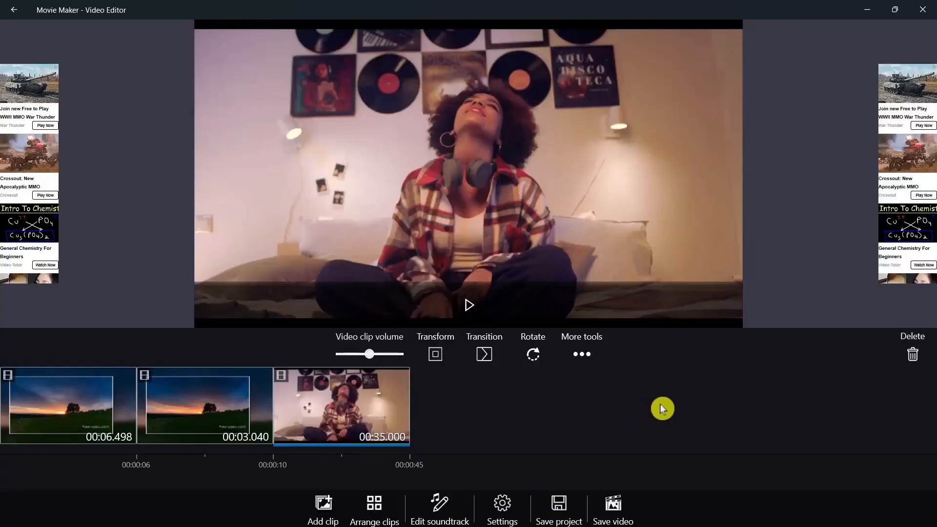
Step: Start saving the video, trying to save the current project first and declining to purchase the PRO version
click(611, 518)
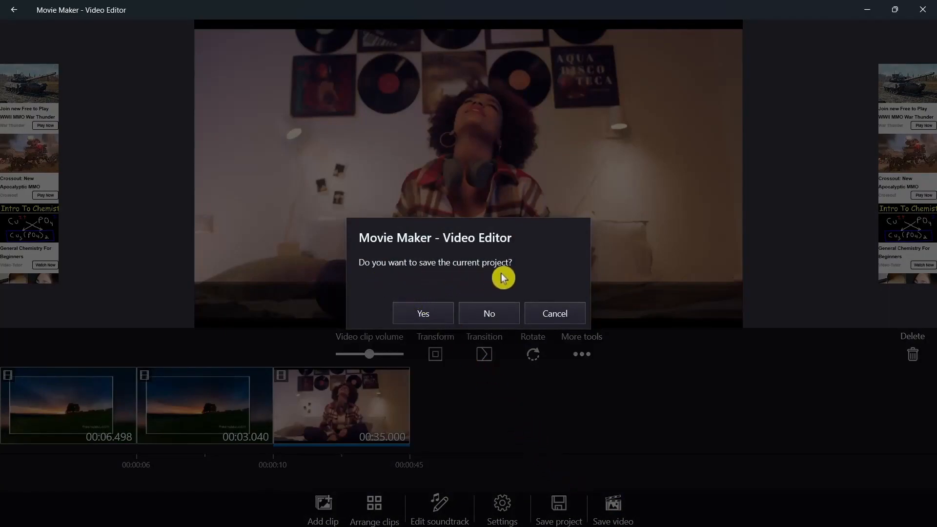
click(426, 317)
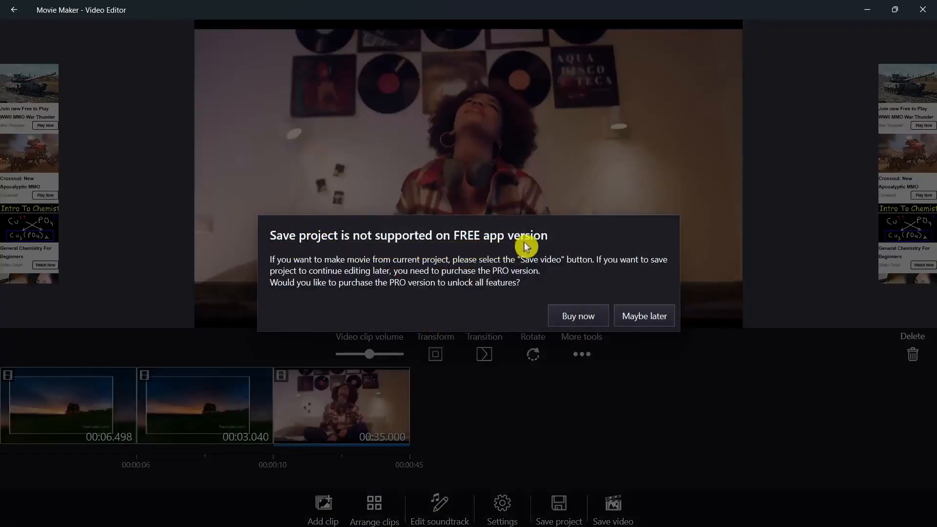
click(664, 317)
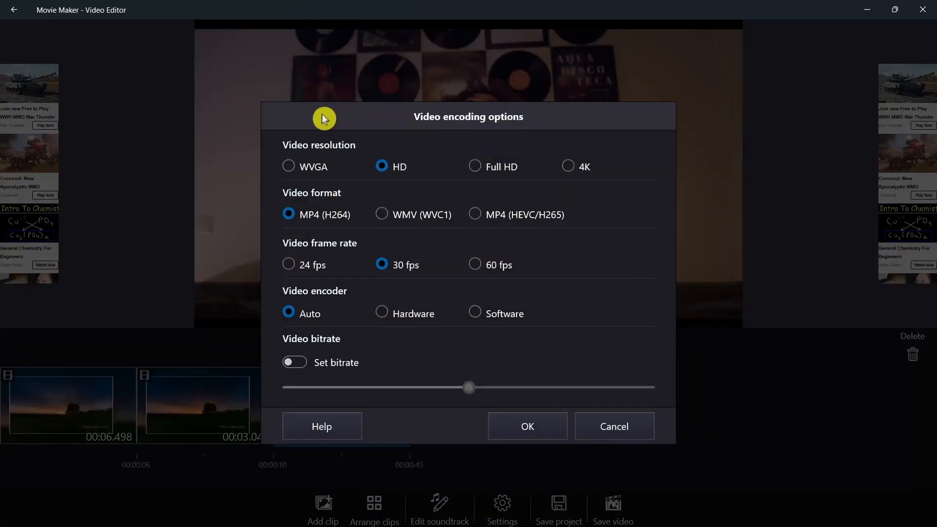
Step: Export the video in Full HD as an MP4 file named output in the Download folder on Data (D:)
click(534, 175)
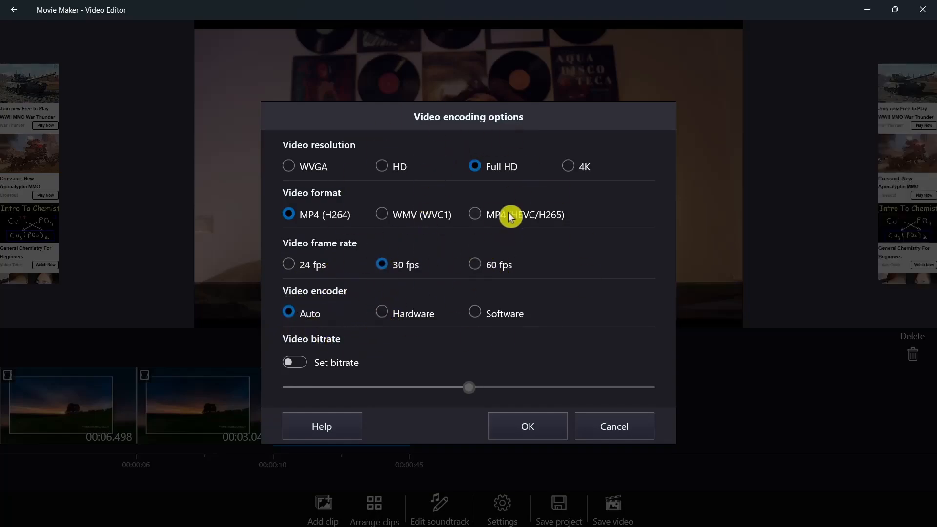
click(528, 426)
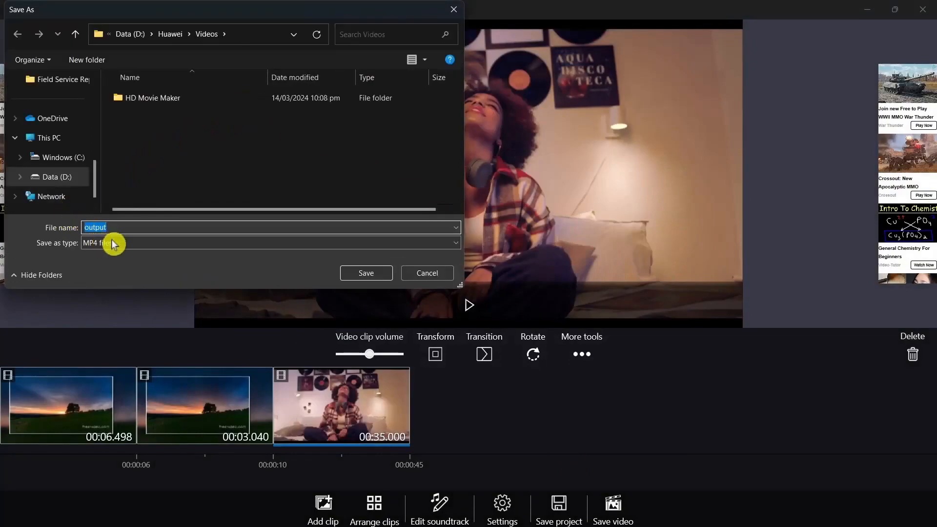
click(78, 177)
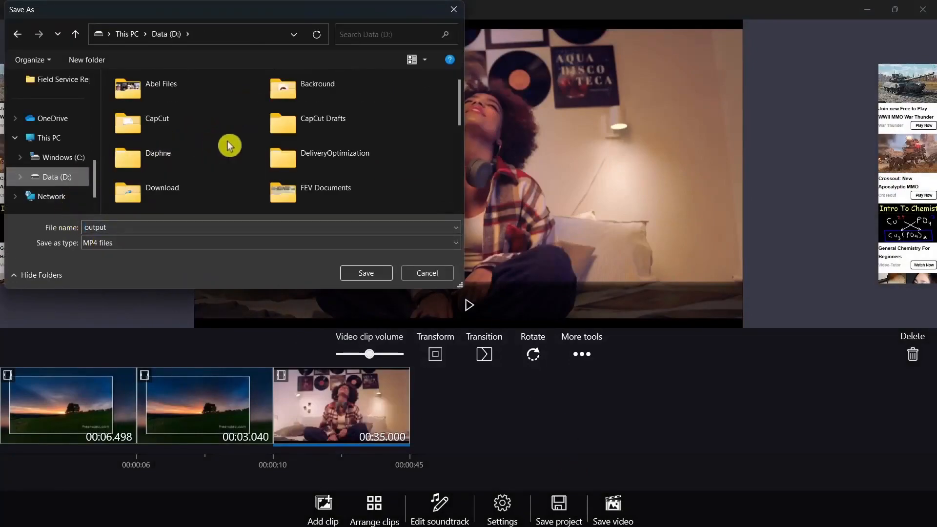
double_click(192, 198)
click(367, 273)
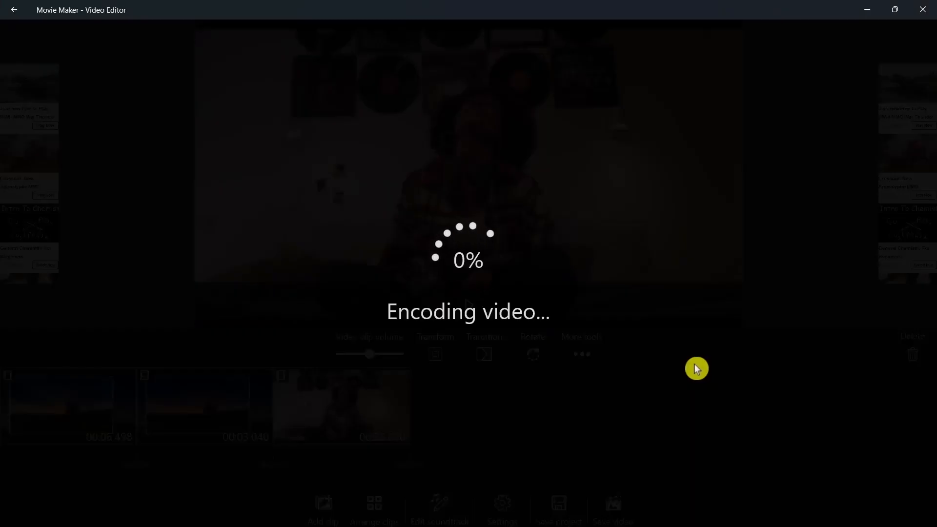